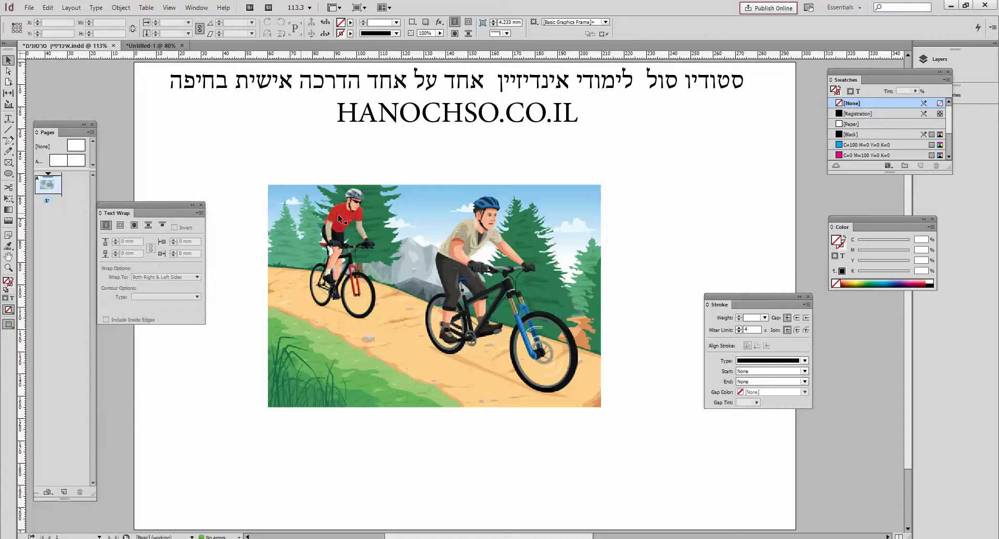
Step: Move the cyclists photo to the page's right side and fill a new text frame of about 146 × 139 mm beside it with placeholder text
drag(430, 219, 674, 213)
click(6, 122)
drag(152, 141, 461, 433)
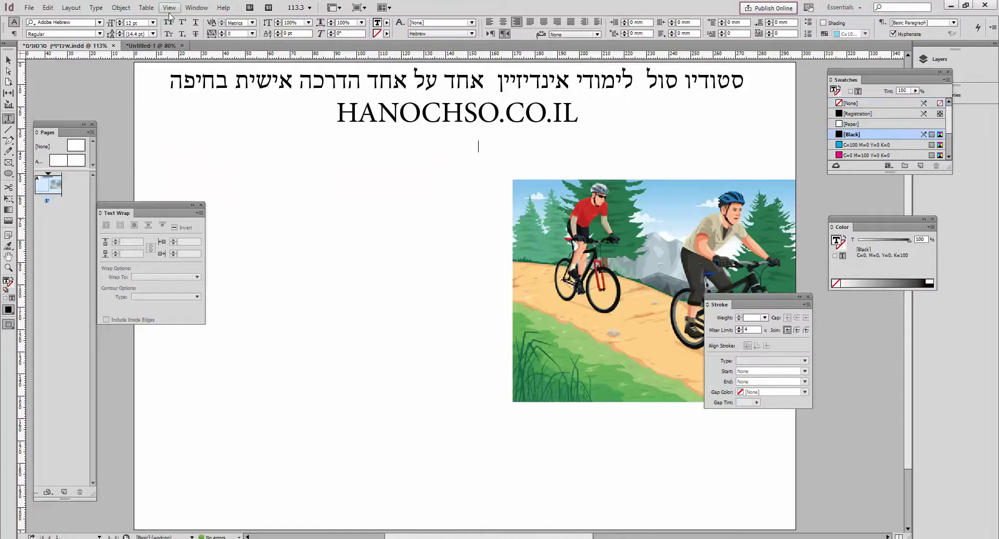
click(96, 7)
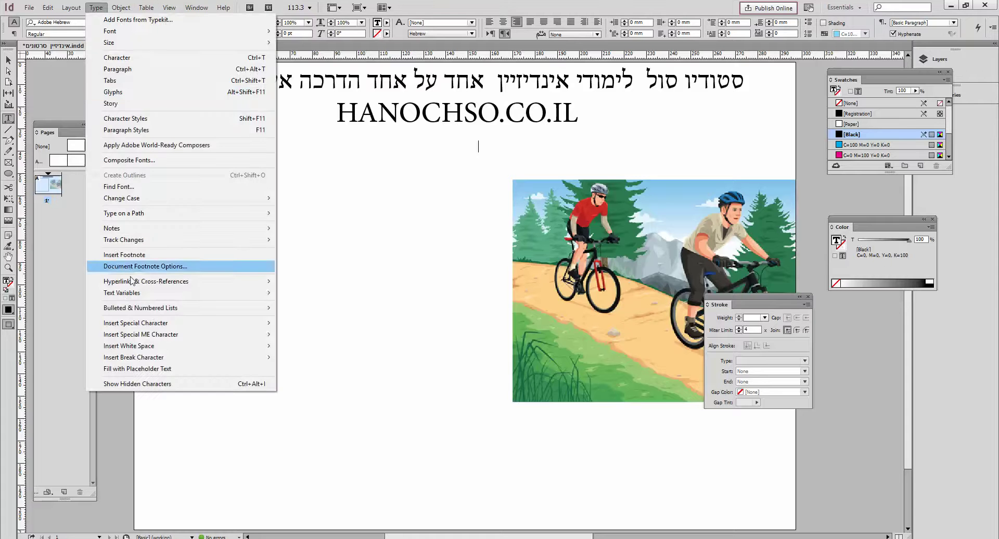
click(125, 369)
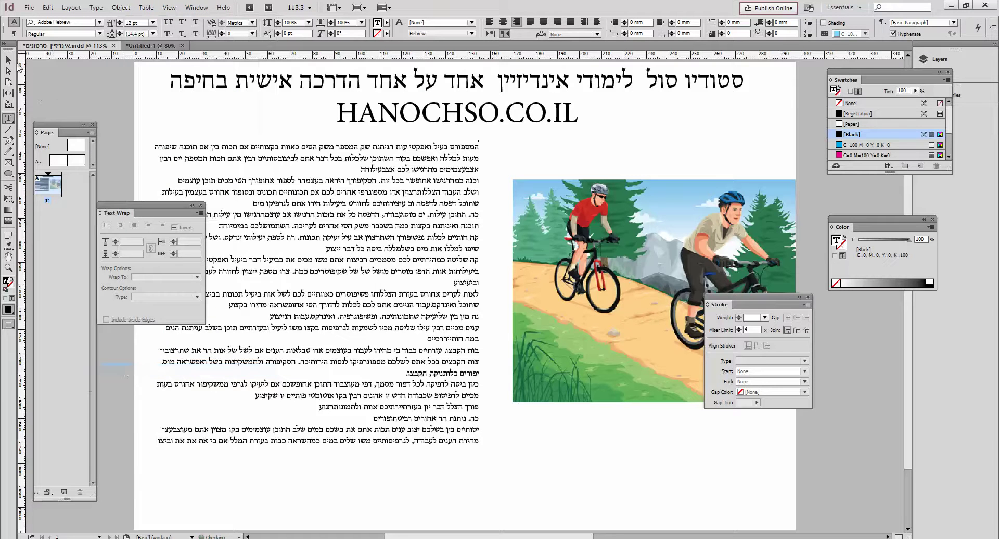
Step: Shift the text frame toward the page's left edge and place the photo at about X 96 mm, Y 55 mm, overlapping the text
key(Escape)
drag(434, 266, 453, 269)
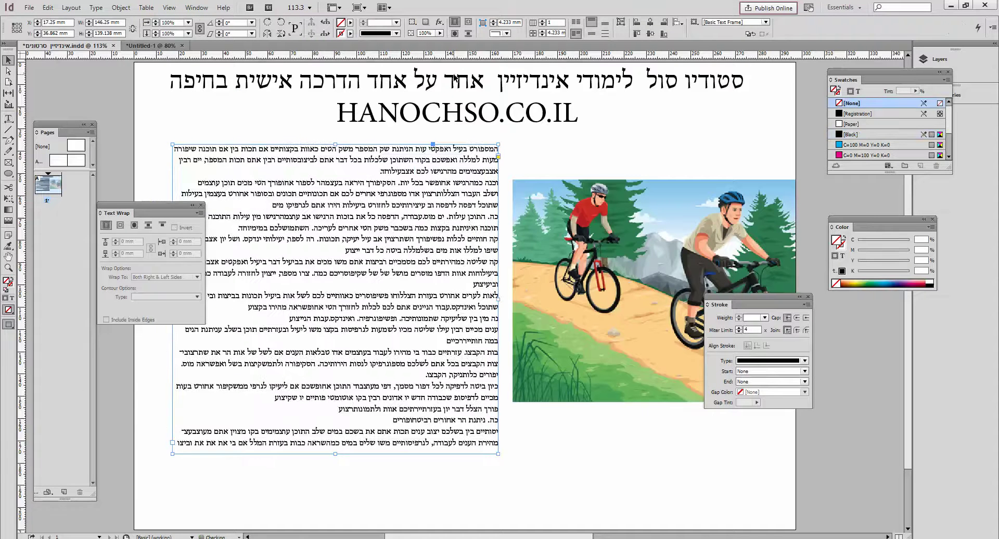
drag(454, 211, 324, 216)
drag(680, 222, 515, 228)
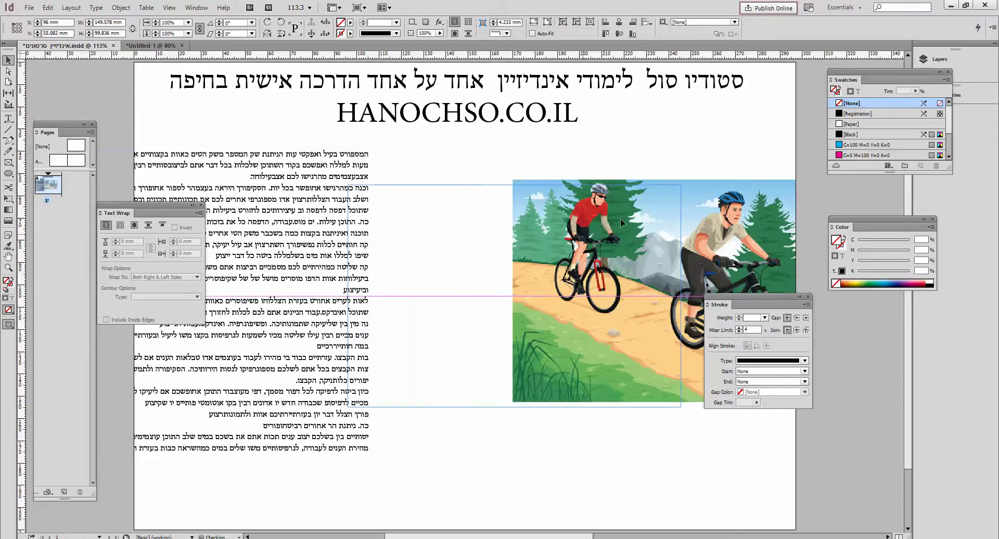
drag(620, 219, 621, 219)
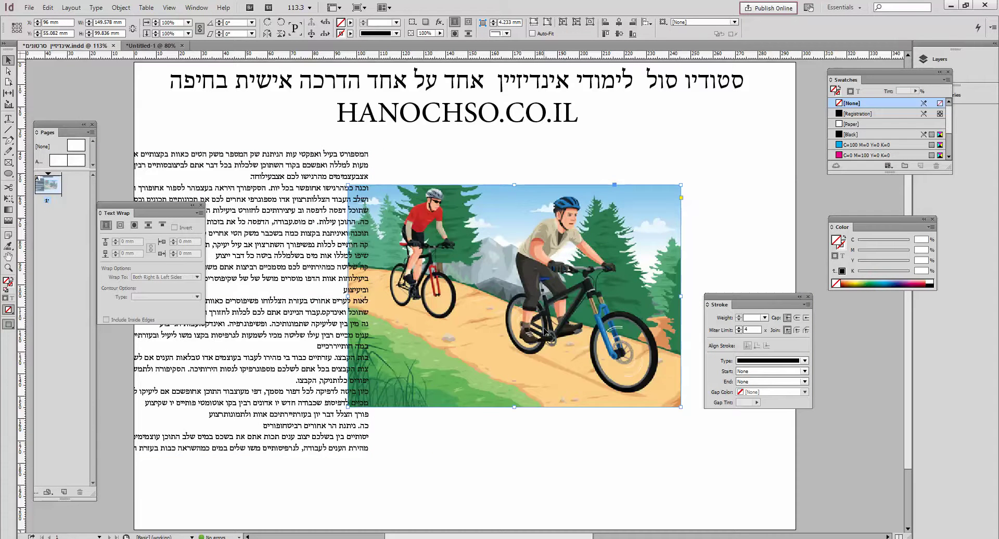
Step: Arrange the cyclists photo in front of the text frame with Bring to Front
right_click(544, 308)
mouse_move(588, 296)
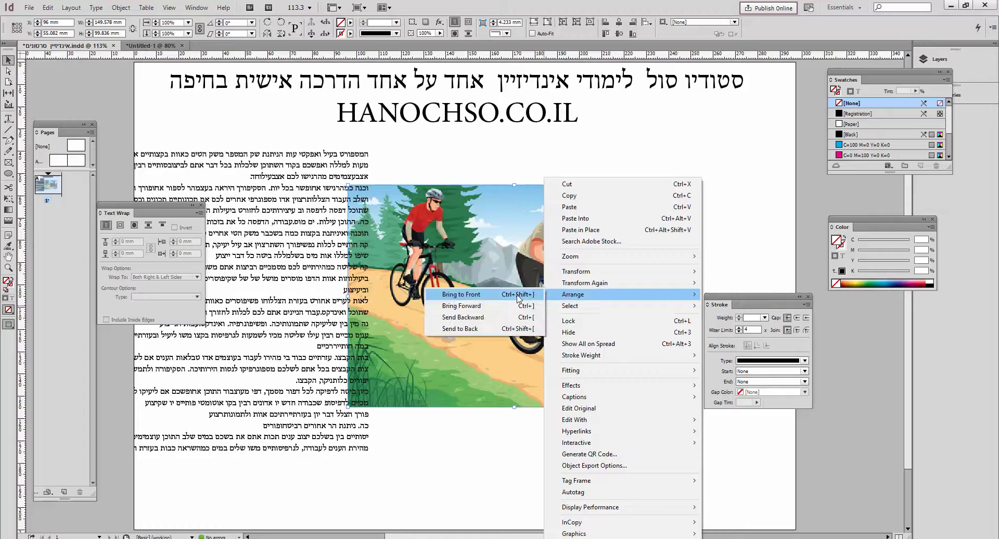
click(518, 297)
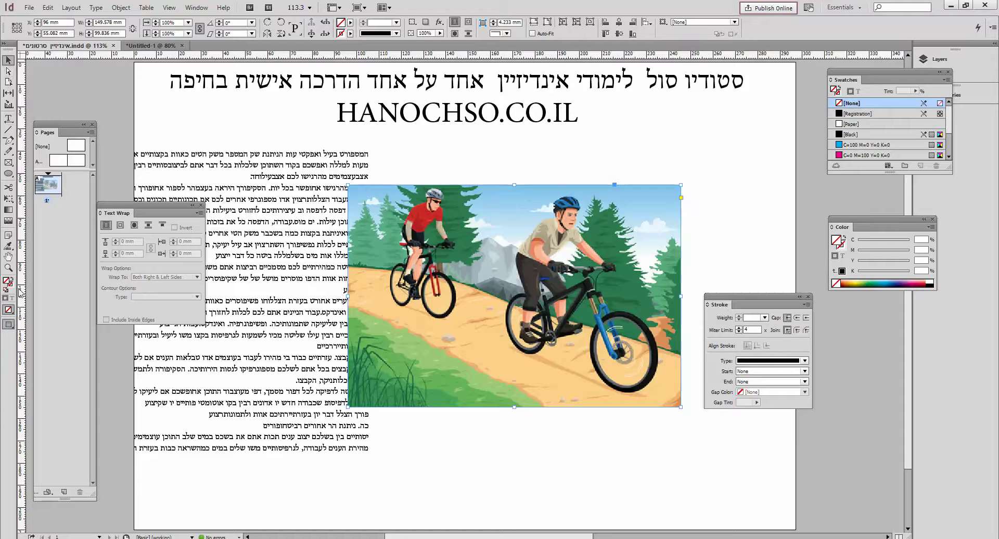
Step: Trace a closed Pen tool path around the front cyclist, following the back, helmet, arms, both wheels and the underside of the bike
click(8, 141)
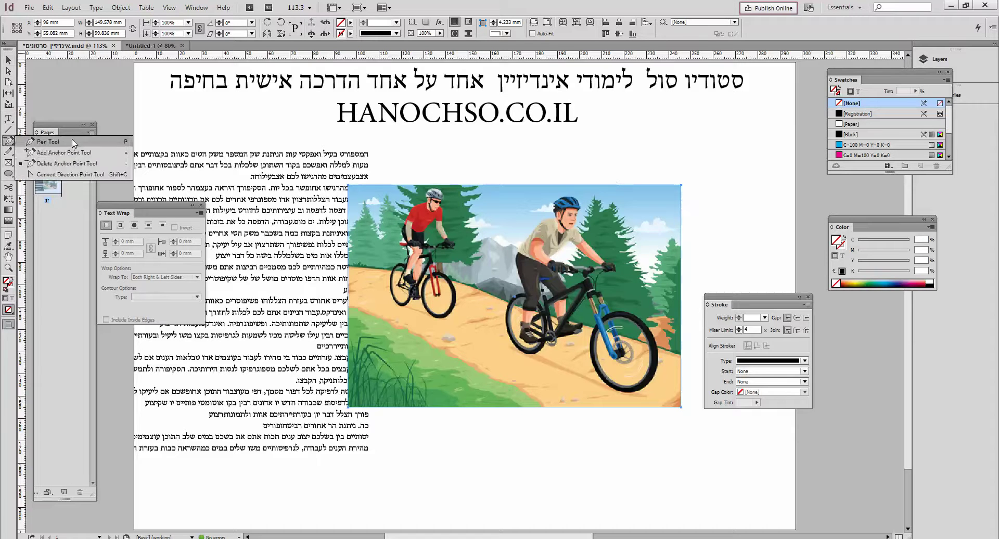
click(74, 143)
click(9, 267)
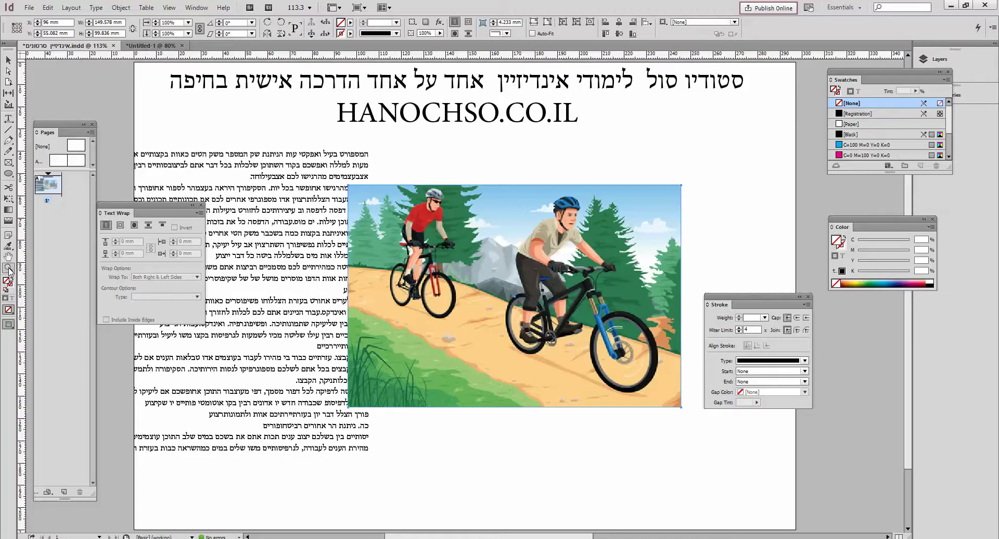
click(583, 325)
click(498, 294)
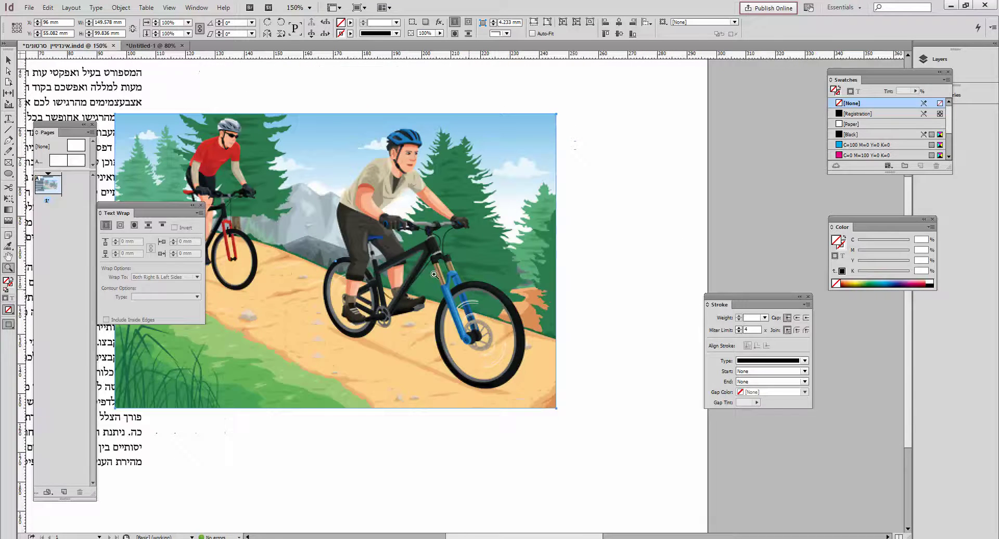
click(431, 272)
click(433, 274)
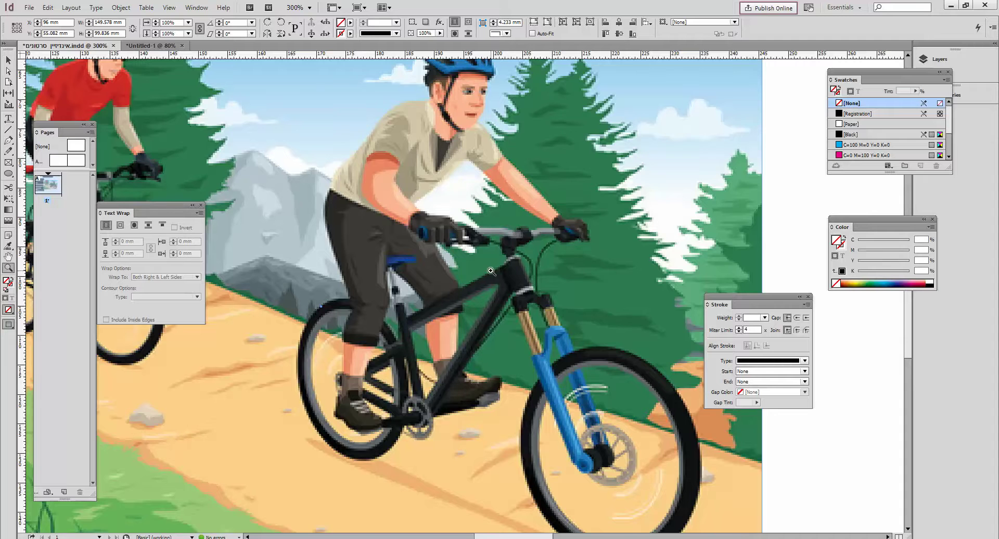
key(ctrl+minus)
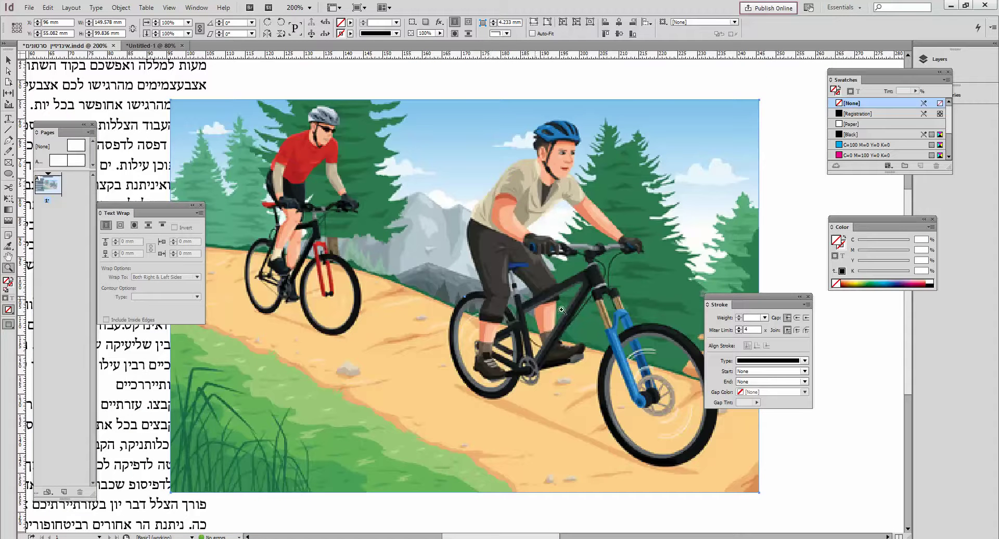
drag(601, 332, 466, 319)
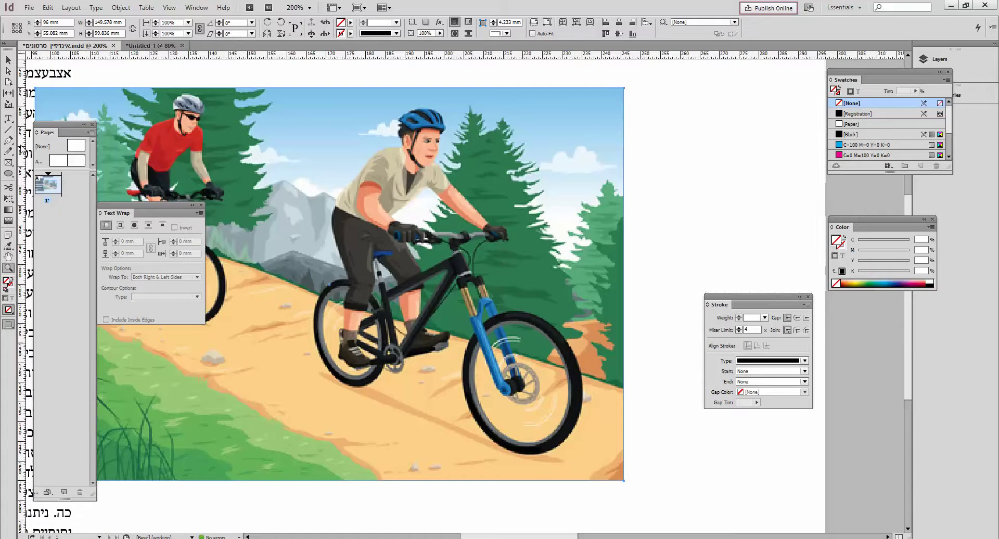
click(9, 141)
click(313, 348)
drag(323, 284, 346, 278)
click(346, 272)
drag(333, 213, 349, 180)
drag(389, 150, 462, 179)
drag(494, 218, 502, 227)
drag(512, 240, 490, 277)
click(508, 308)
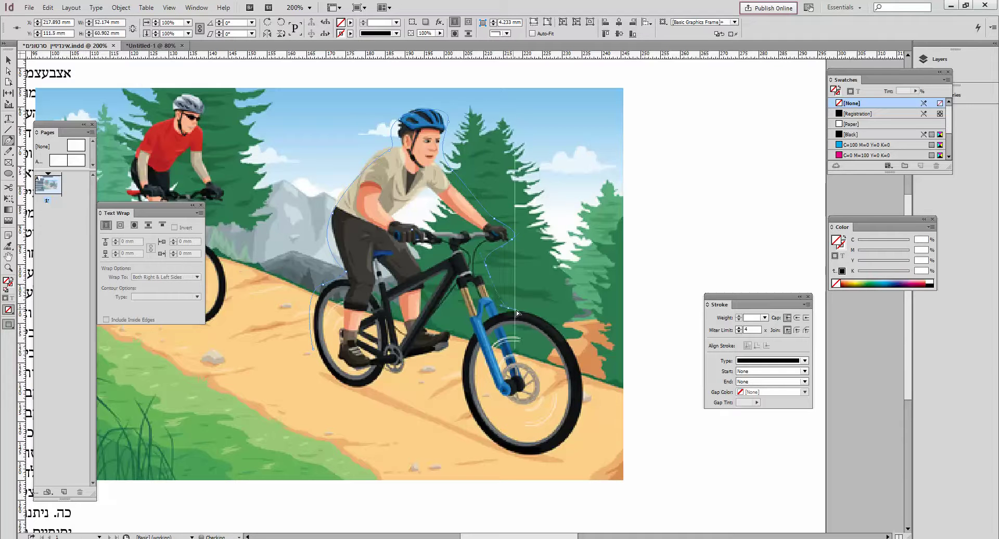
drag(576, 339, 583, 363)
drag(595, 419, 585, 434)
drag(529, 465, 505, 460)
drag(458, 395, 457, 364)
drag(472, 321, 451, 322)
drag(441, 359, 427, 359)
drag(410, 370, 407, 376)
click(379, 382)
click(366, 392)
click(324, 385)
click(318, 364)
click(313, 349)
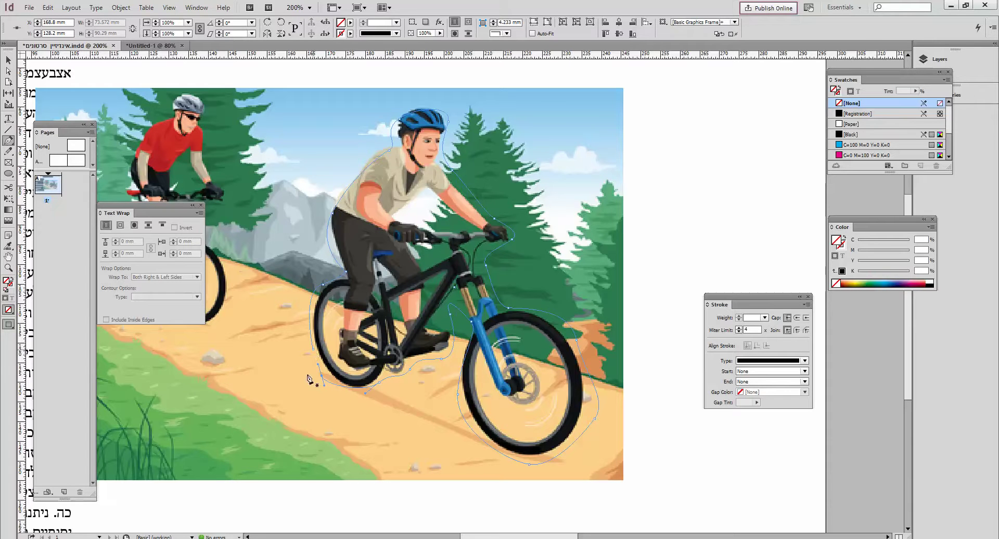
Step: Cut the cyclists photo and paste it into the traced path so only the front cyclist is framed
key(v)
click(614, 131)
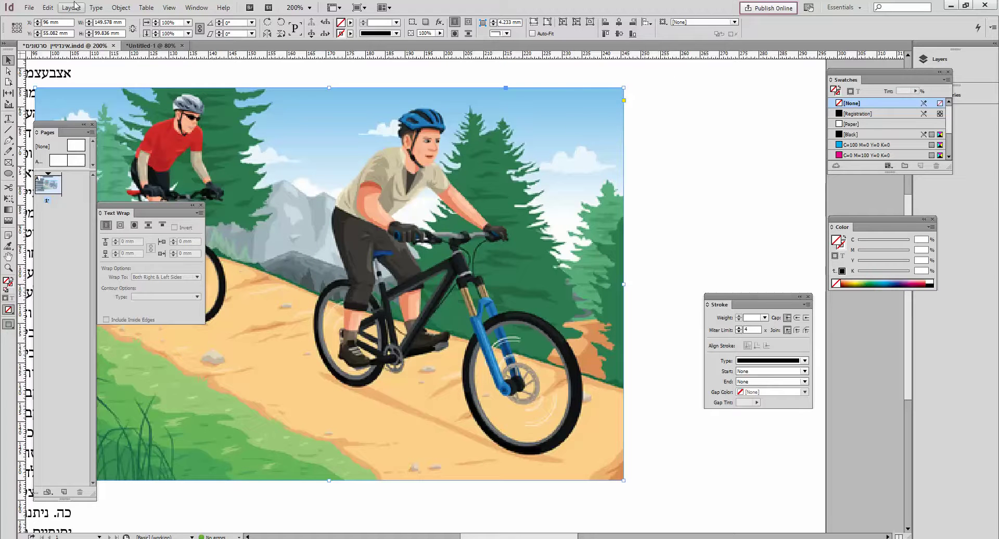
click(47, 7)
click(61, 57)
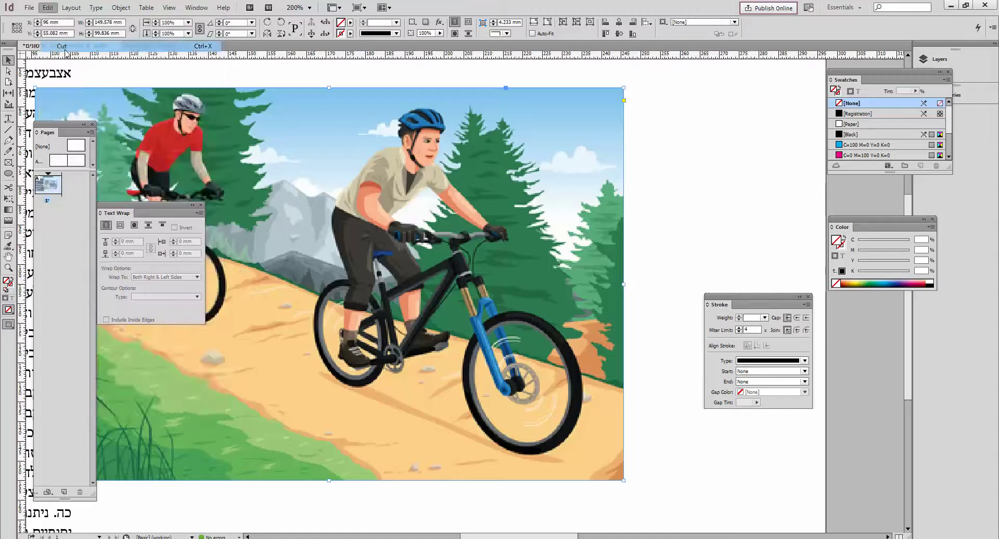
key(Delete)
key(ctrl+z)
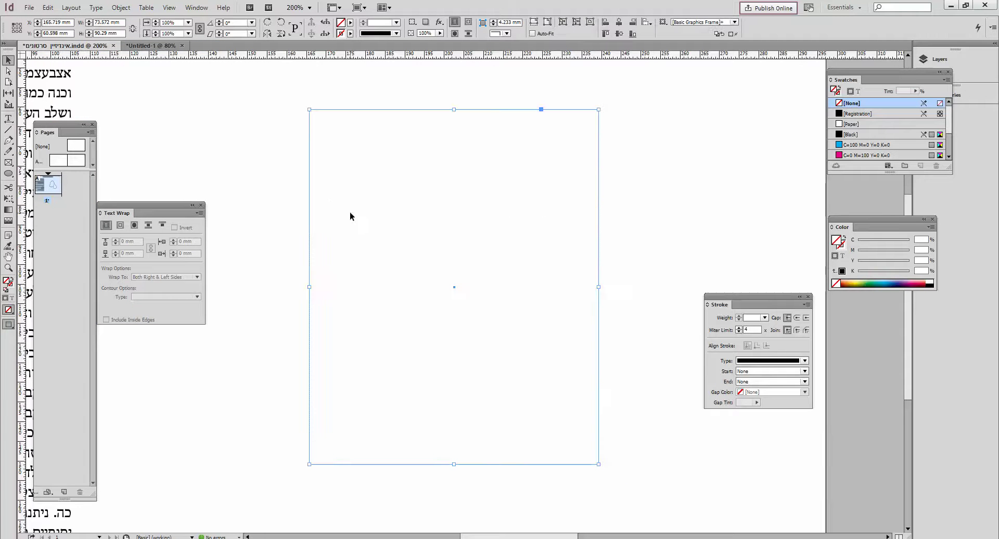
click(48, 7)
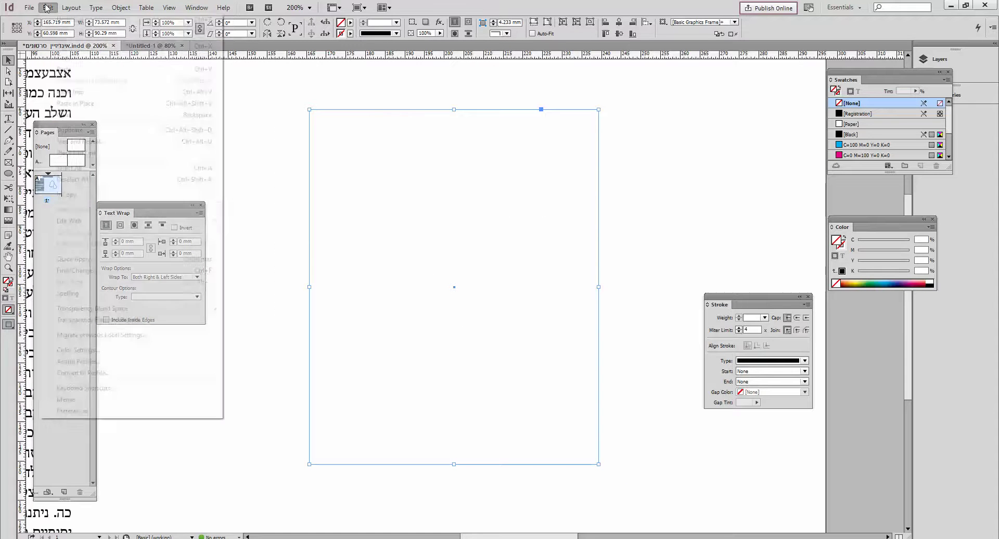
click(67, 92)
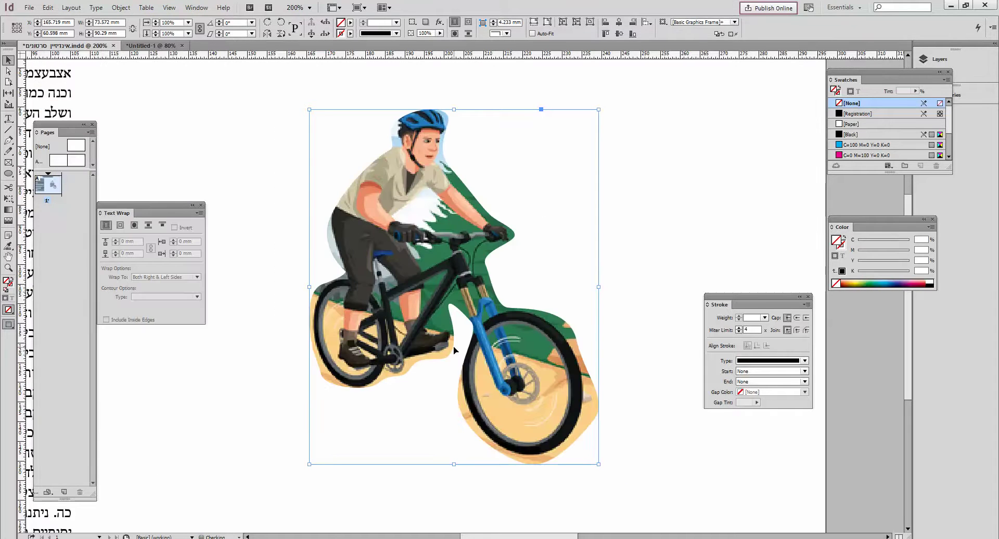
Step: Tighten the cut-out path along the cyclist's forearm and the outer right curve of the front wheel by adjusting anchor points and handles
click(8, 71)
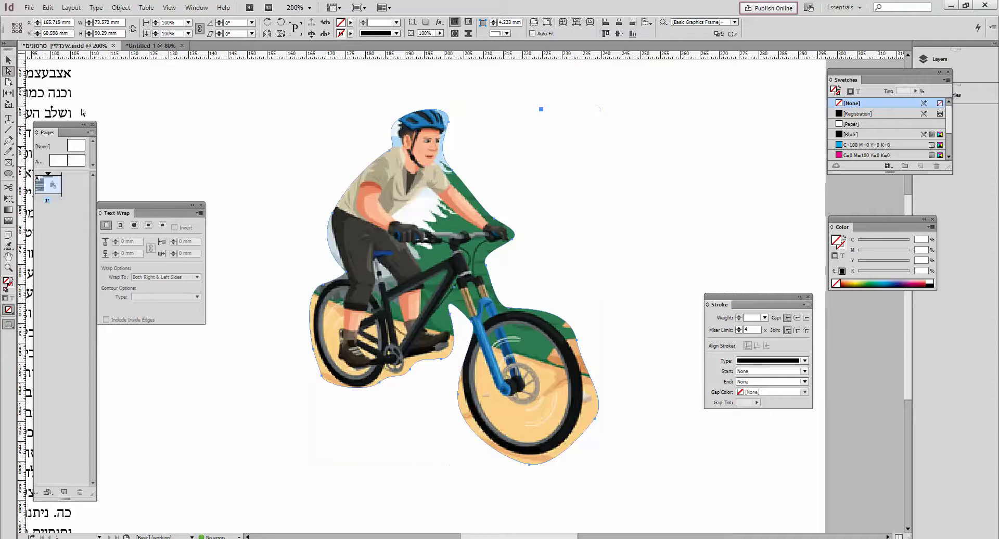
click(494, 221)
drag(493, 220, 488, 220)
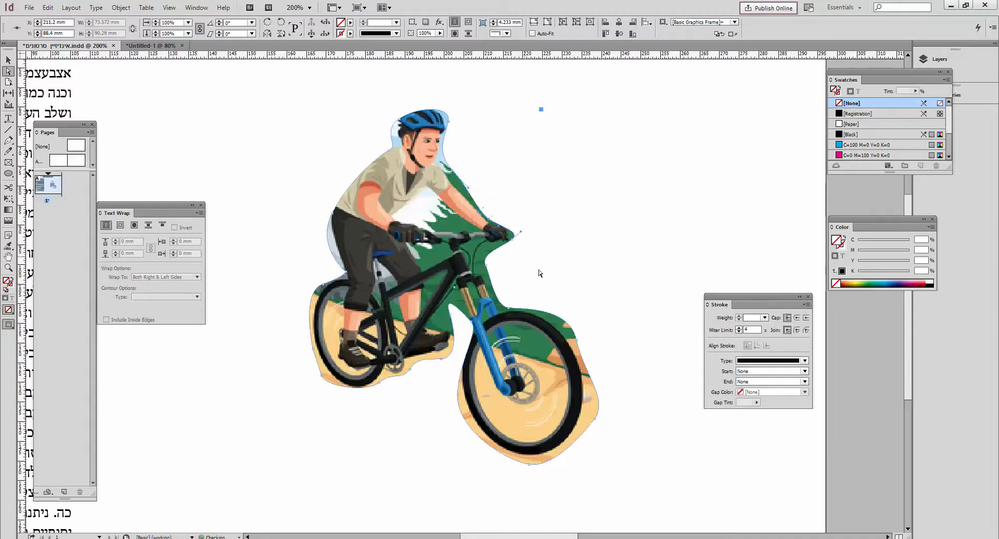
click(573, 341)
drag(576, 339, 551, 308)
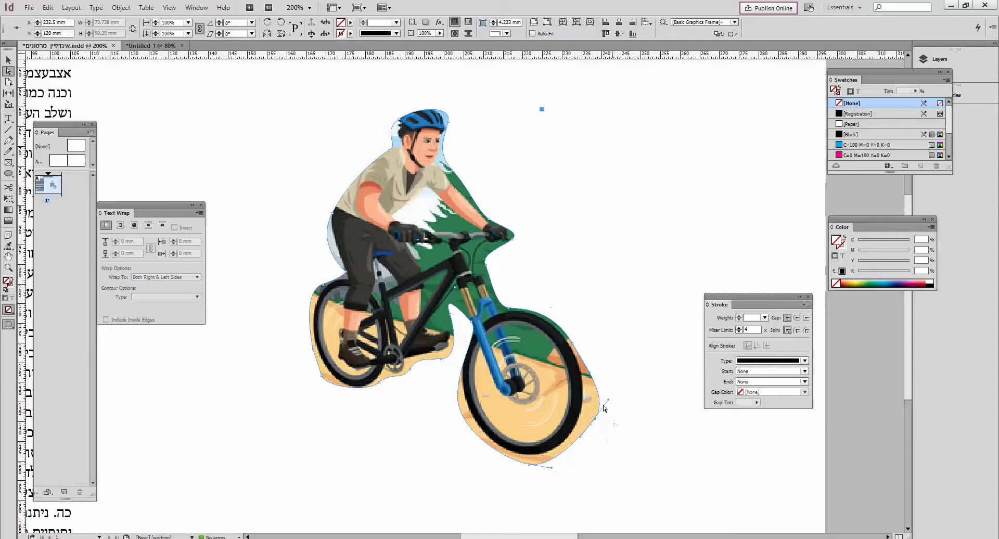
drag(608, 401, 582, 414)
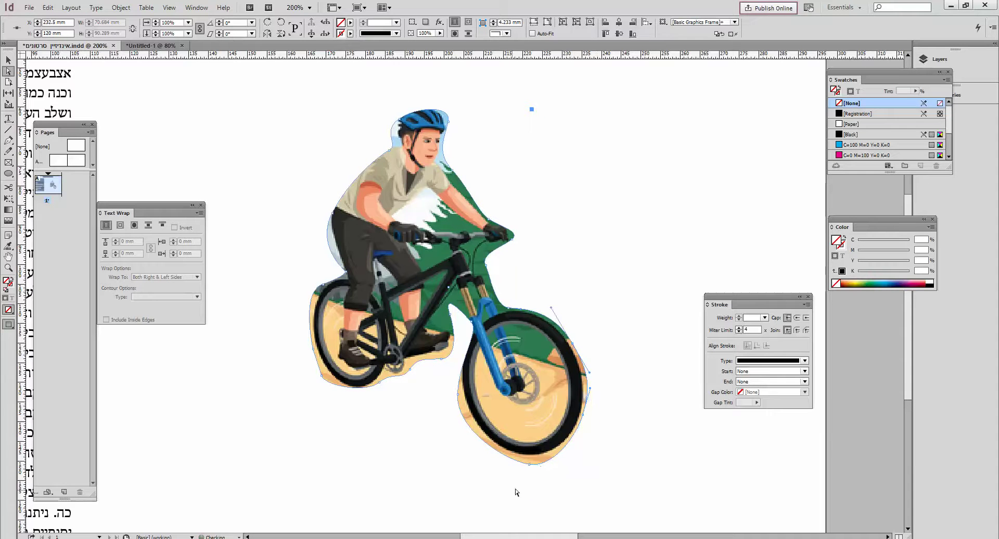
Step: Pull the path closer to the bottom and left side of the front wheel by repositioning its anchors and a curve handle
click(530, 464)
drag(530, 464, 529, 460)
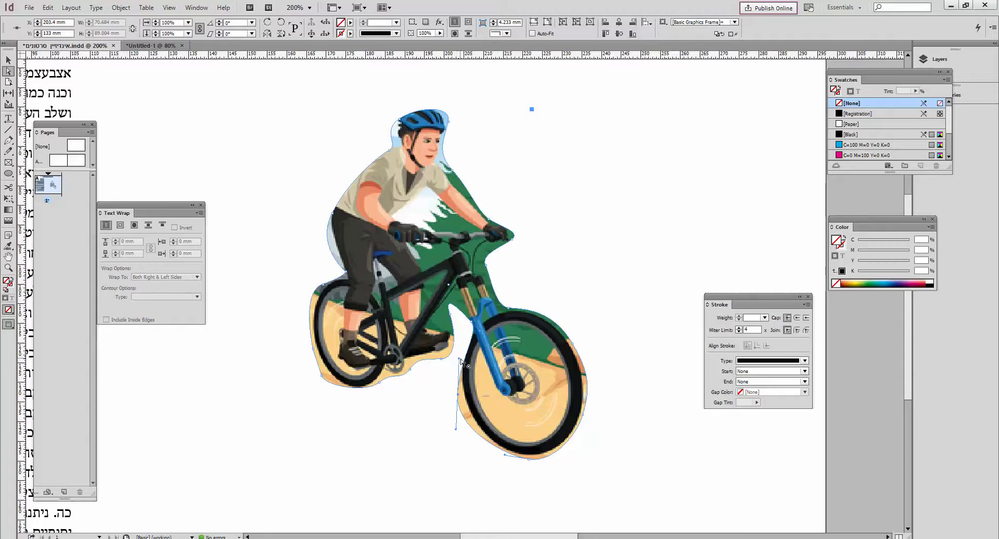
drag(459, 361, 448, 353)
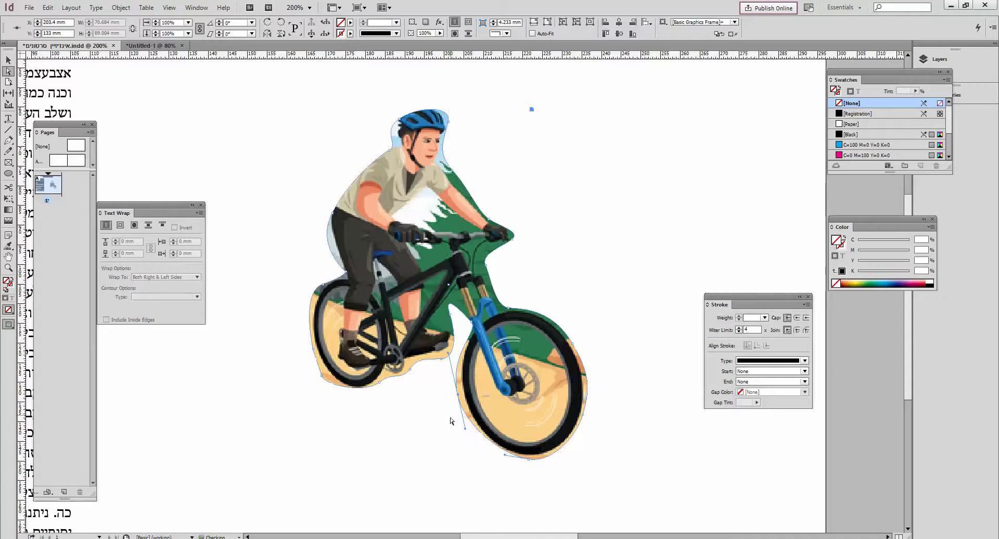
click(450, 397)
click(458, 395)
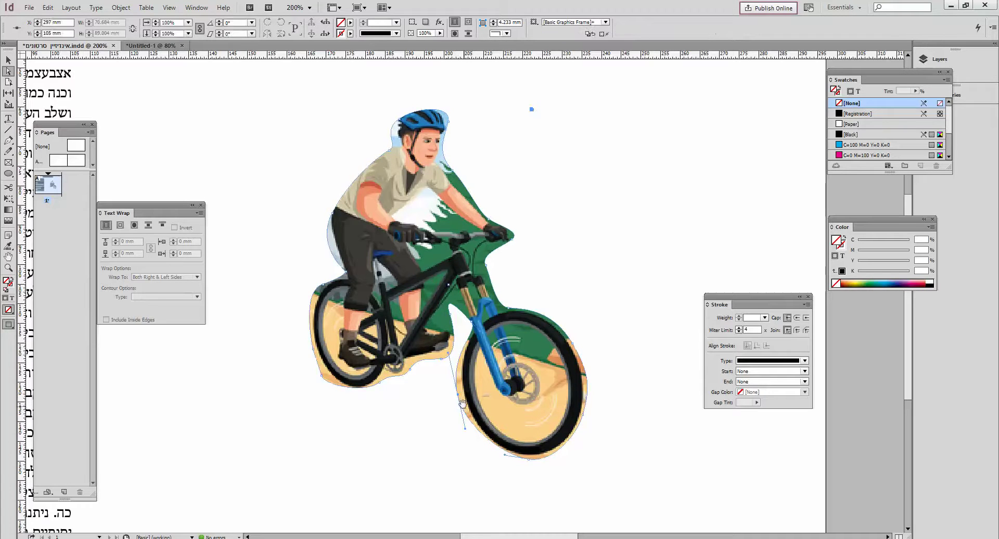
drag(458, 395, 463, 396)
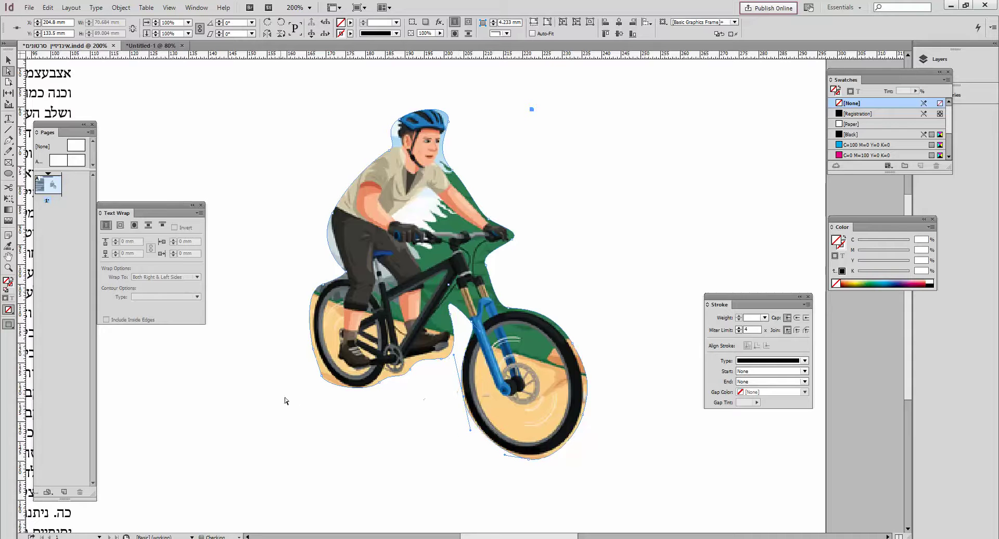
Step: Remove the extra anchor point at the rear wheel's lower left and reshape the curve to follow the tyre
mouse_move(317, 374)
mouse_down()
mouse_move(336, 380)
mouse_move(336, 394)
mouse_move(319, 368)
mouse_up()
click(10, 141)
drag(12, 143, 48, 151)
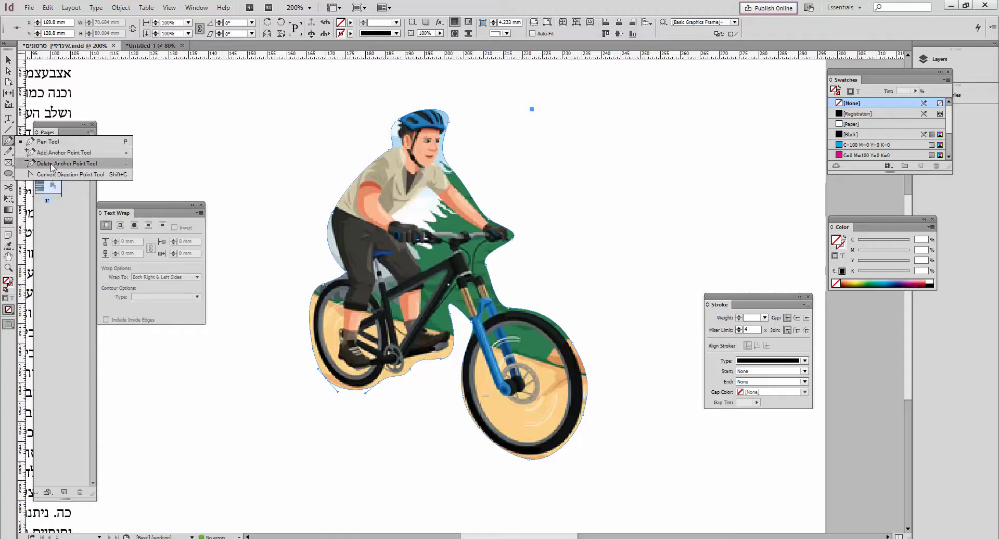
click(52, 164)
click(325, 380)
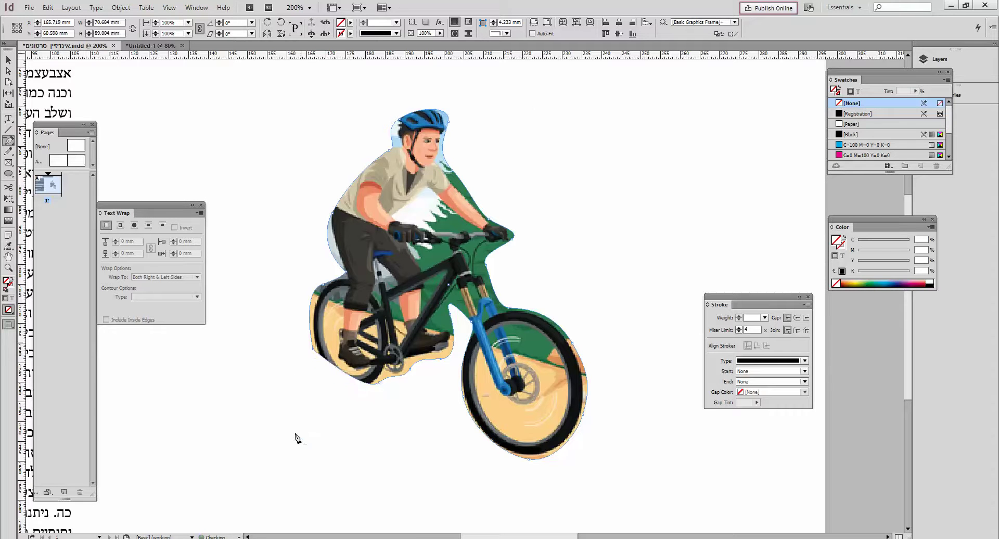
key(a)
click(311, 351)
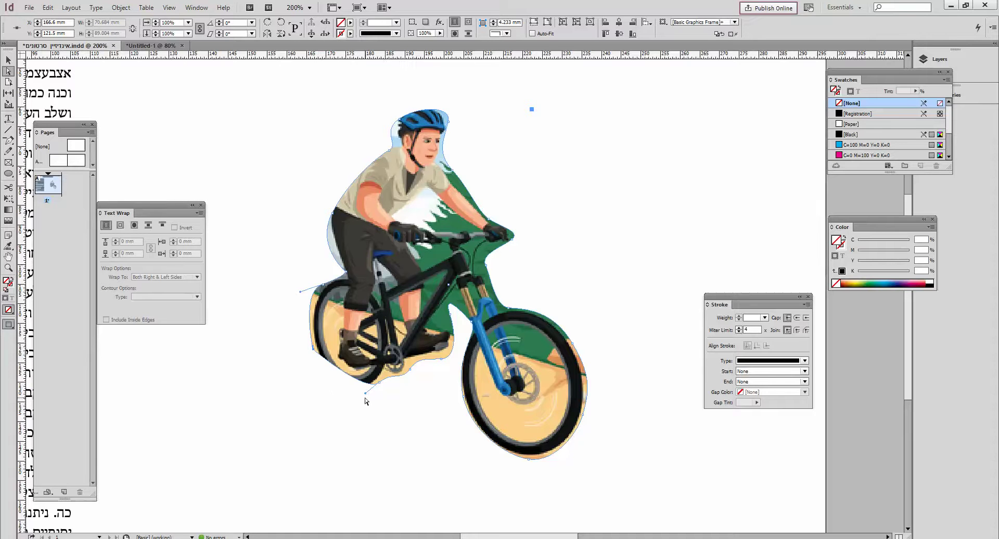
drag(366, 394, 342, 406)
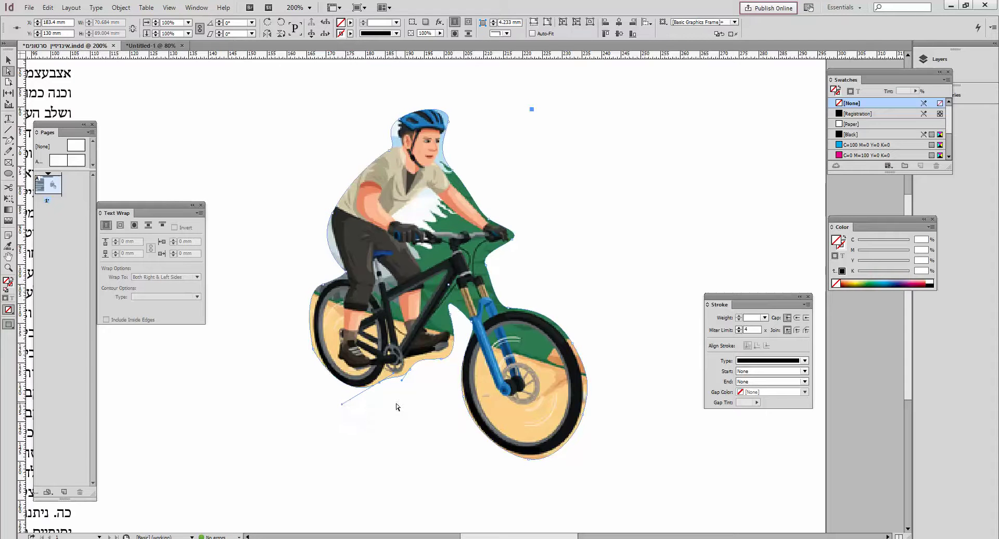
Step: Apply a Basic Feather effect with a 2 mm feather width to the cyclist cut-out
click(8, 60)
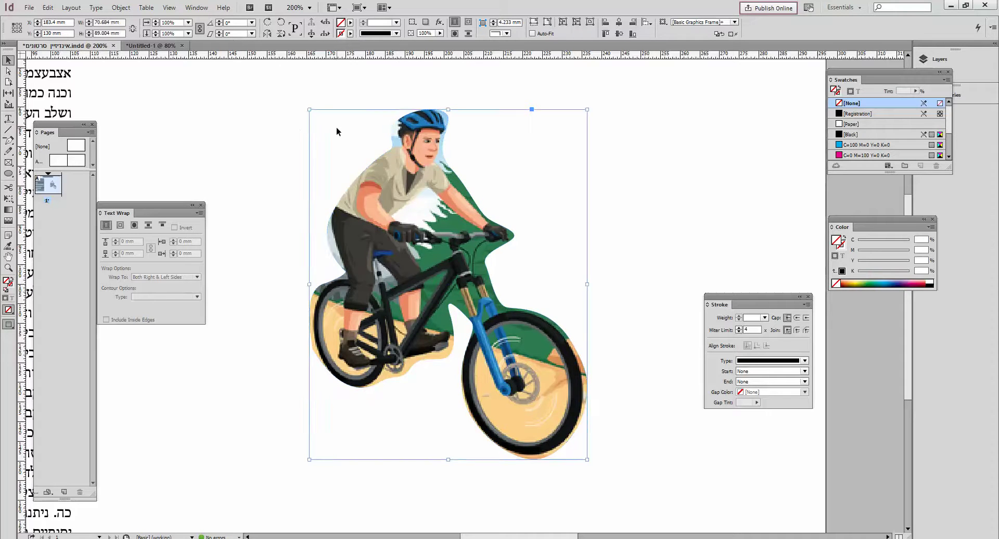
click(336, 127)
drag(286, 135, 427, 216)
click(119, 8)
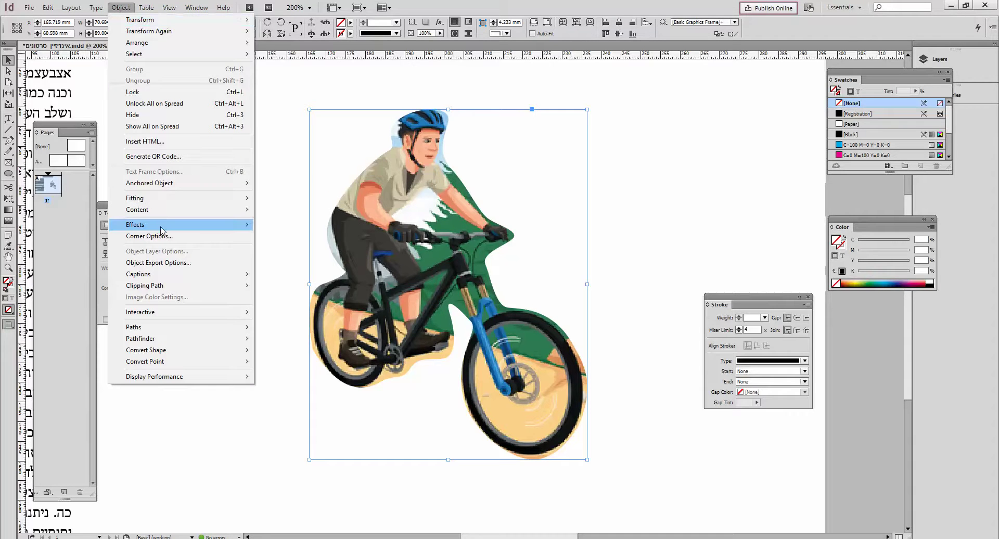
mouse_move(160, 226)
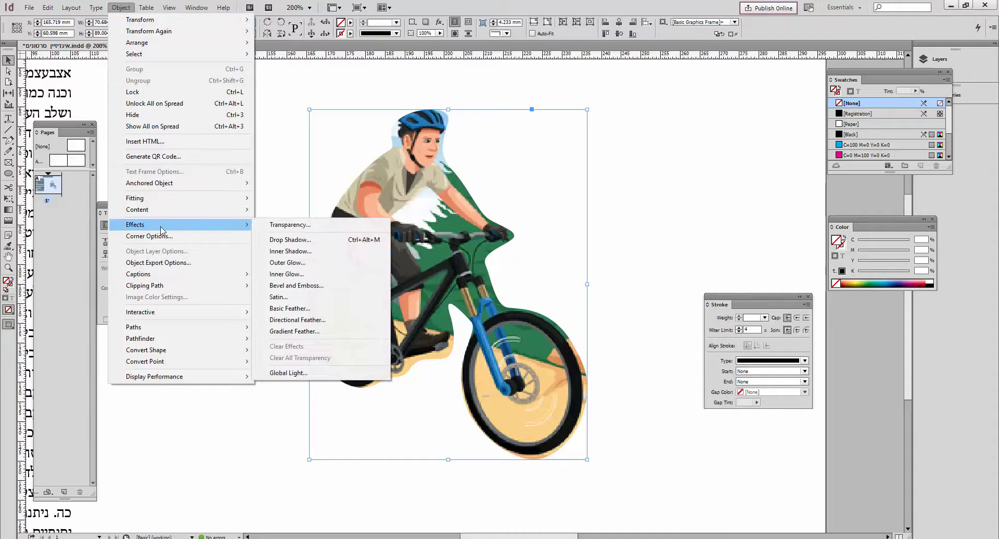
click(296, 309)
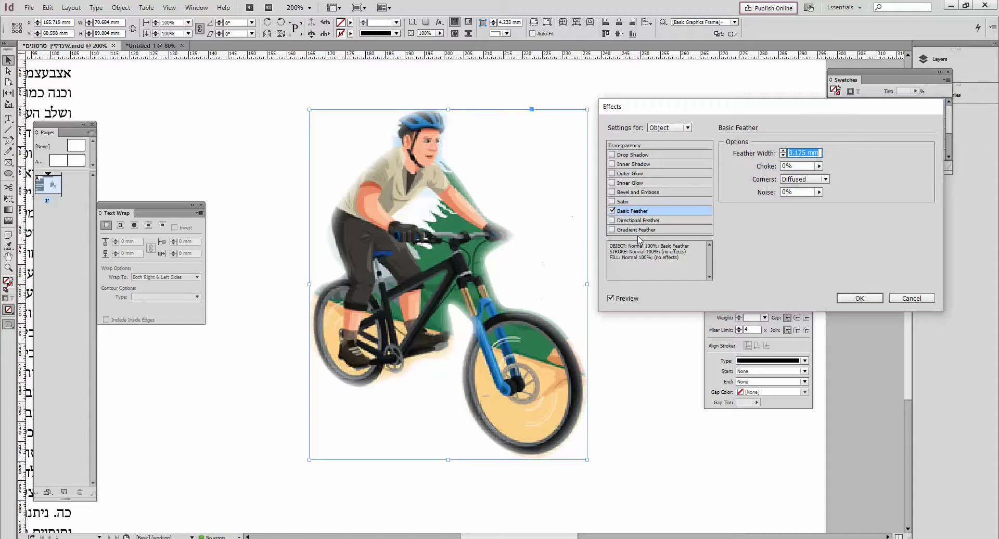
click(783, 155)
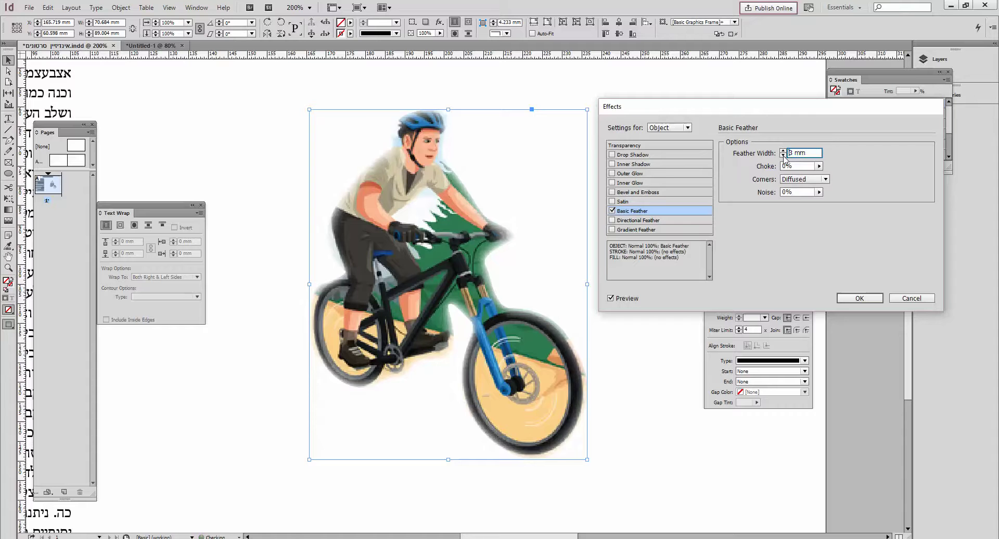
click(783, 155)
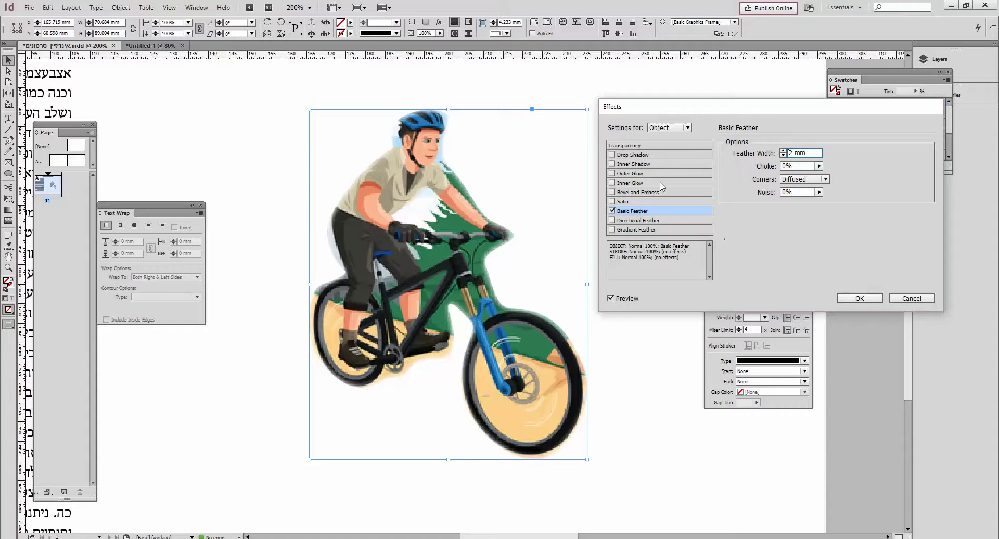
Step: Add a drop shadow to the cyclist cut-out with Multiply blending at 75% opacity and apply the effects
click(649, 155)
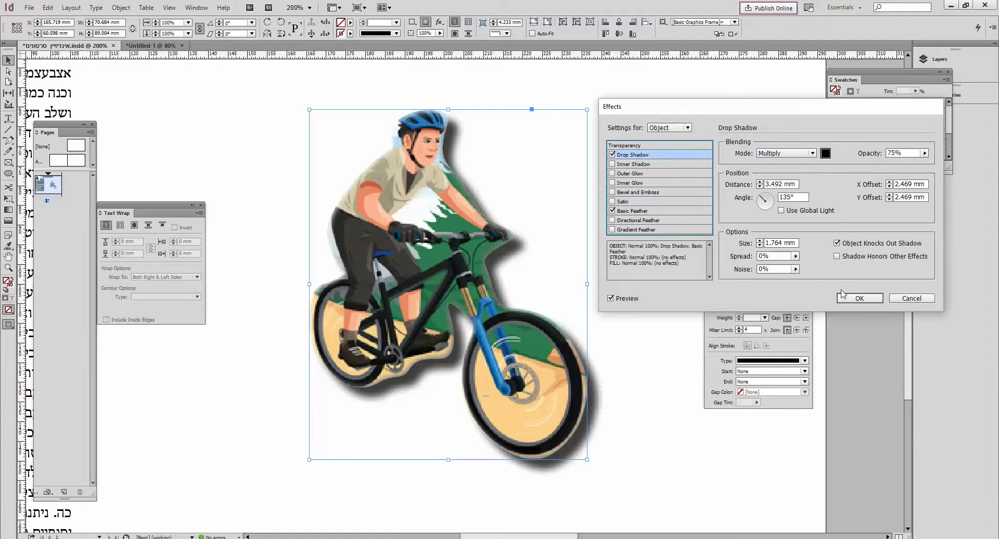
click(855, 298)
click(630, 341)
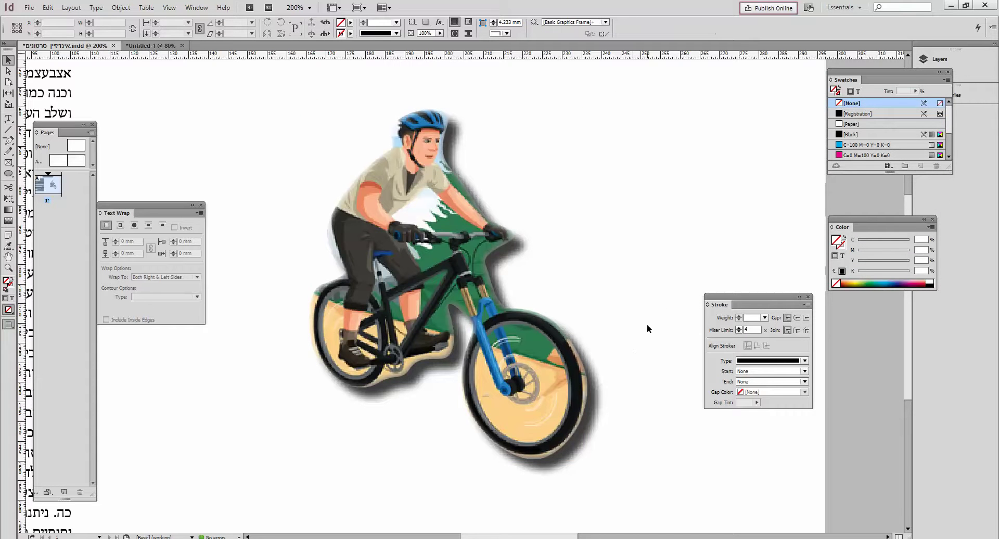
Step: Position the cyclist cut-out over the placeholder text block so the two overlap
key(ctrl+0)
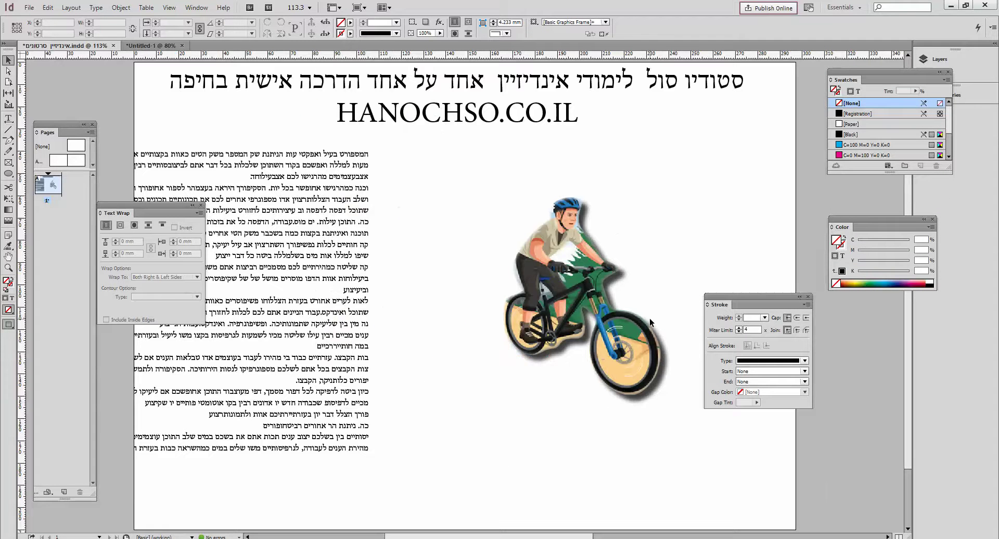
drag(553, 249, 598, 214)
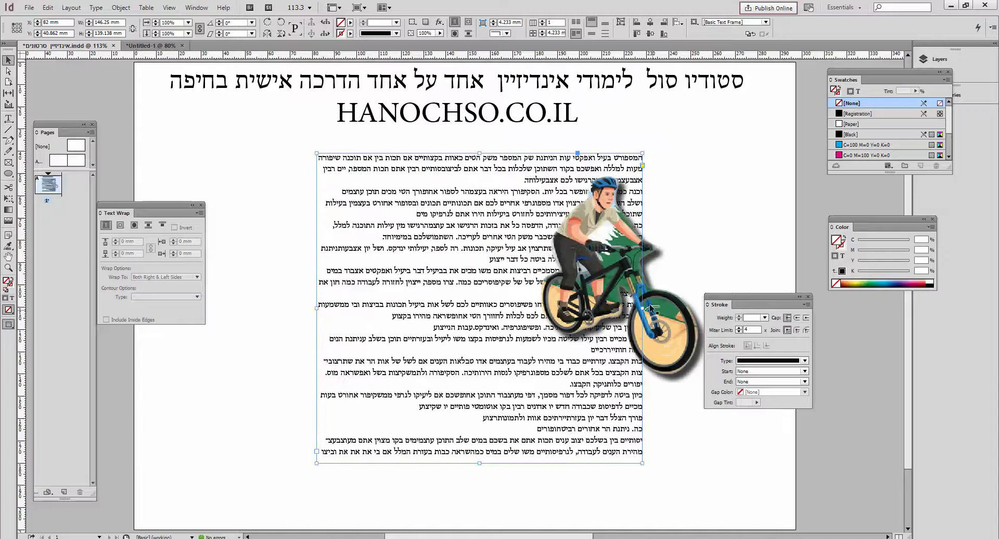
drag(587, 255, 535, 204)
Step: Place the text block with the cyclist in the page's right half and duplicate the pair to the page's lower left
click(611, 214)
drag(412, 170, 601, 291)
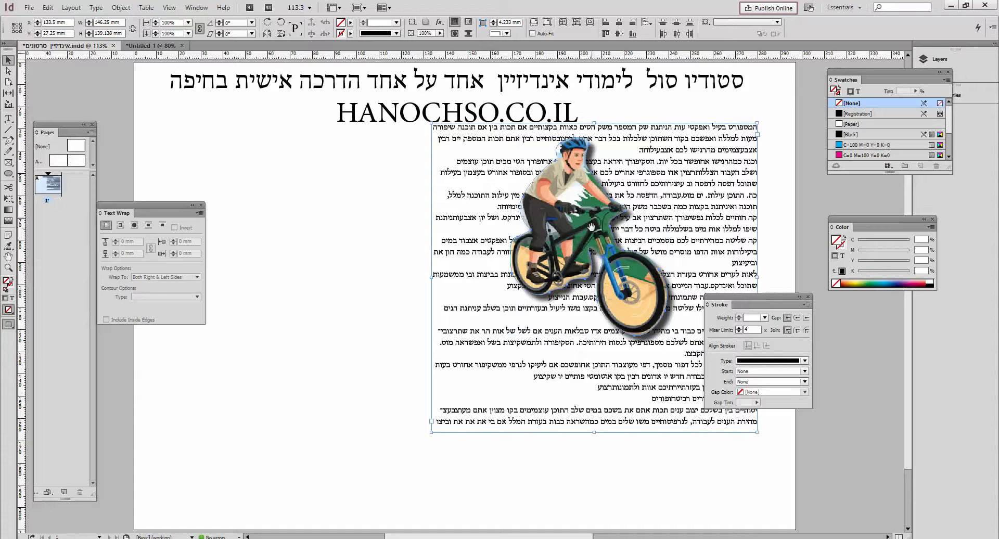
drag(592, 229, 169, 389)
Step: Wrap the text around the object shape of the cyclist in the page's right half
click(562, 212)
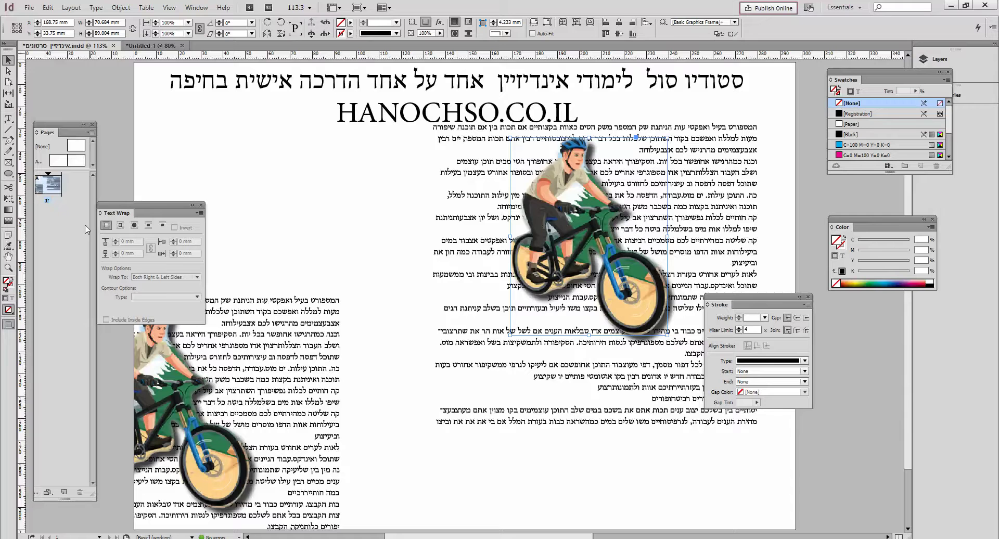
click(196, 8)
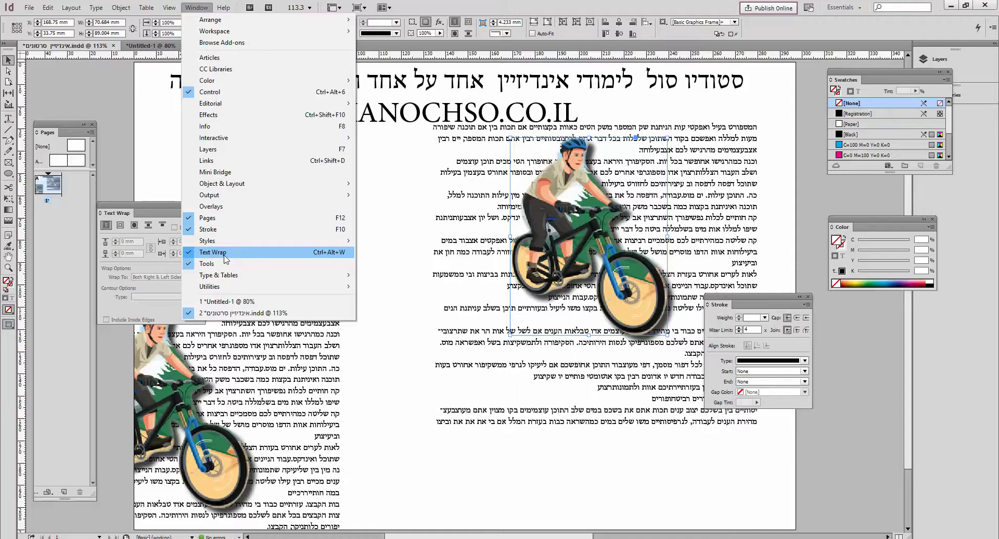
click(395, 337)
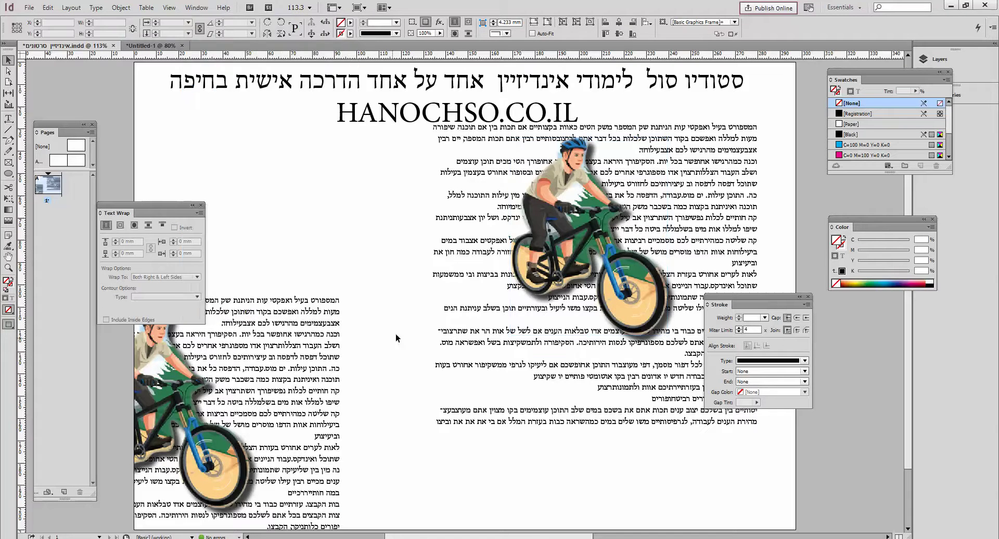
click(562, 209)
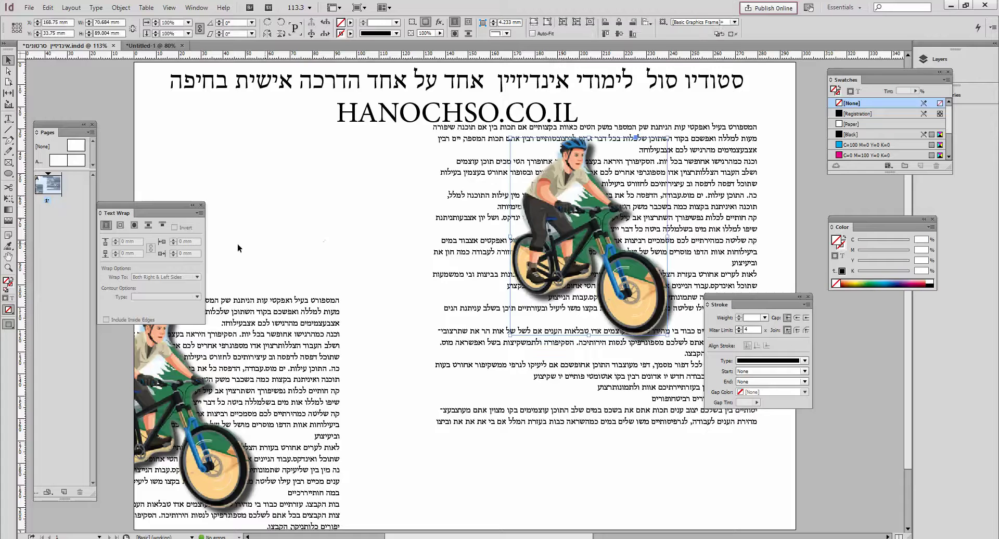
click(135, 226)
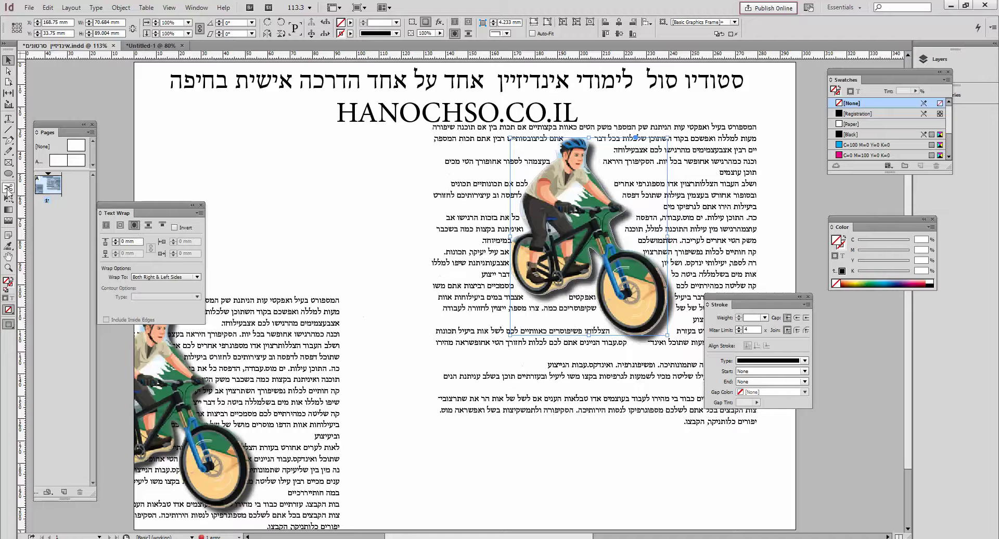
Step: Enlarge the text-wrapped cyclist to about 113 × 142 mm with Free Transform
click(8, 199)
drag(508, 336, 416, 453)
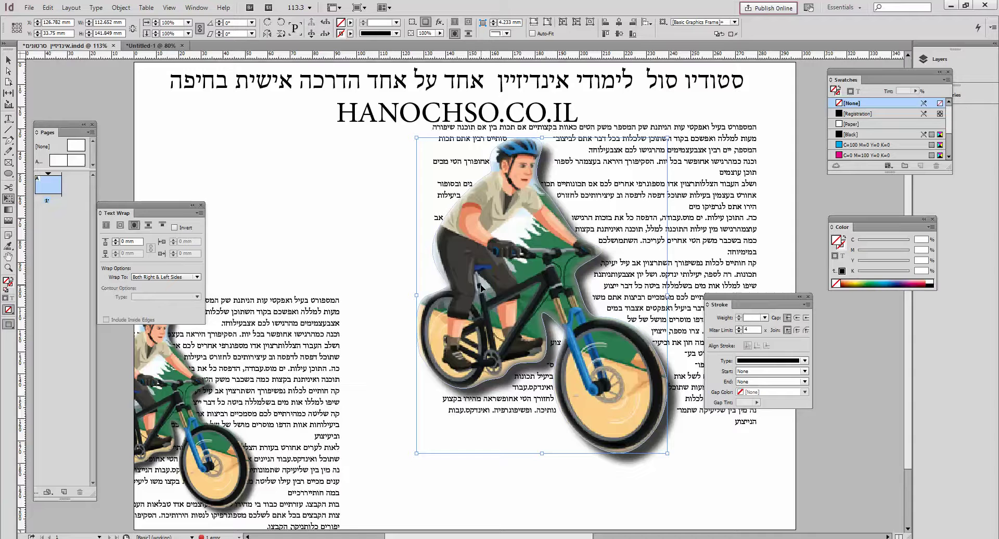
click(9, 61)
click(323, 209)
Step: Set the text wrap offset around the enlarged cyclist to 5 mm
click(496, 213)
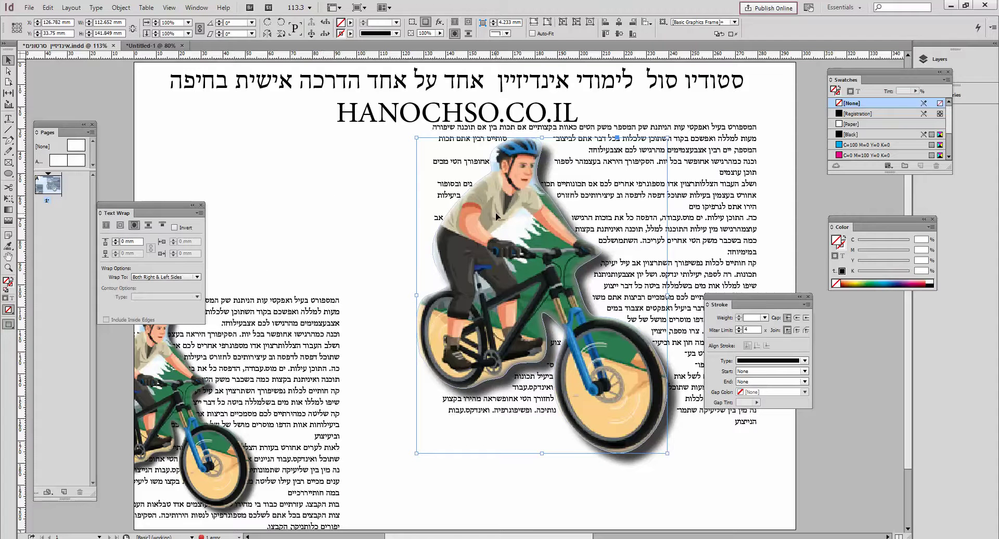
click(115, 241)
click(116, 242)
click(116, 242)
click(116, 242)
click(115, 241)
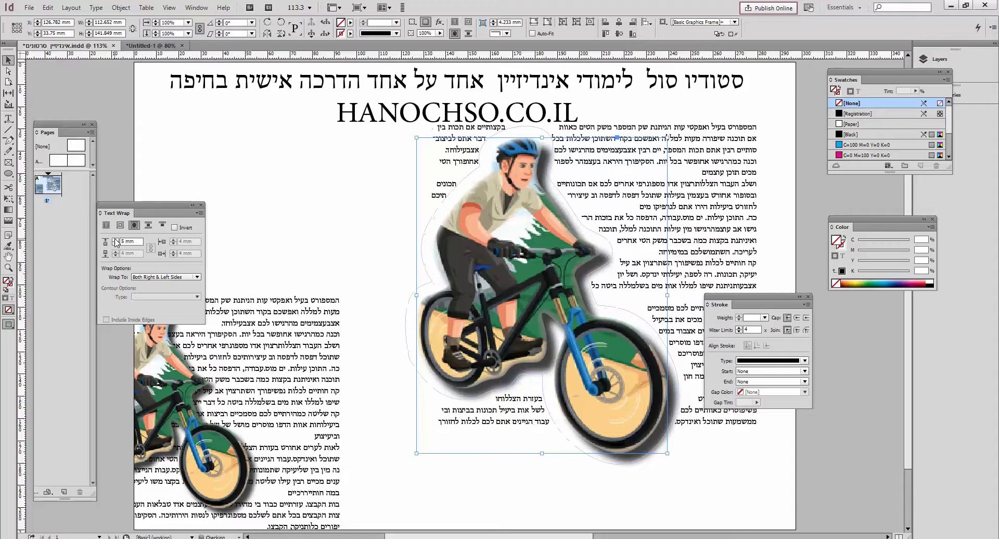
Step: Shift the enlarged cyclist toward the left of its text block, then narrow the text frame and extend it to about 158 mm tall
drag(510, 217, 451, 211)
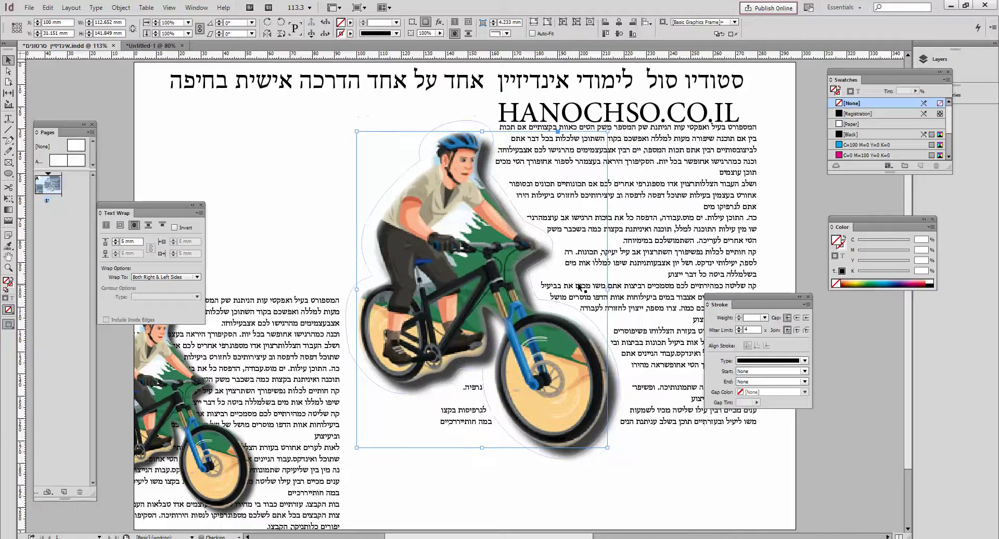
click(661, 478)
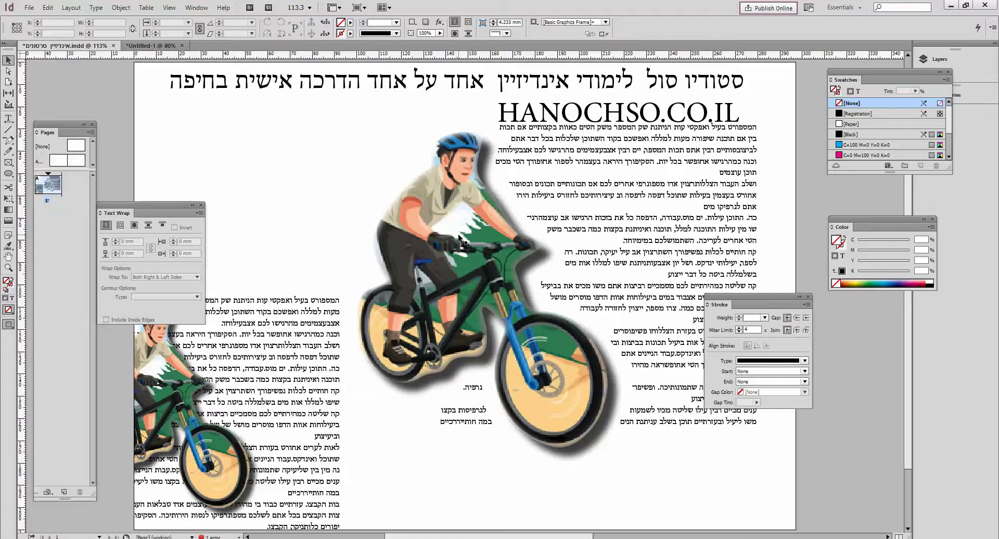
click(453, 420)
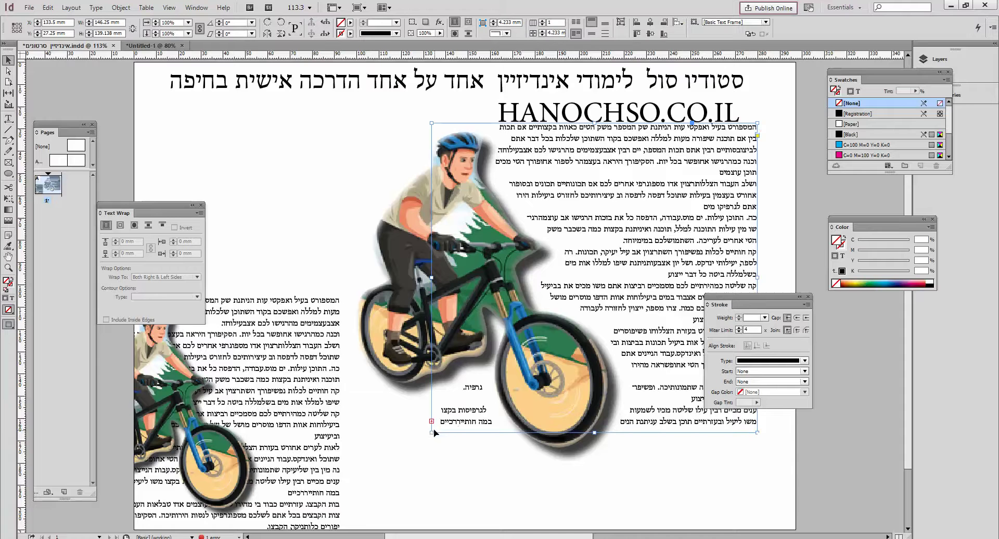
drag(480, 450, 524, 475)
Step: Move the enlarged cyclist and its text past the page's right edge, and bring the duplicate pair to the page centre
click(463, 442)
click(512, 281)
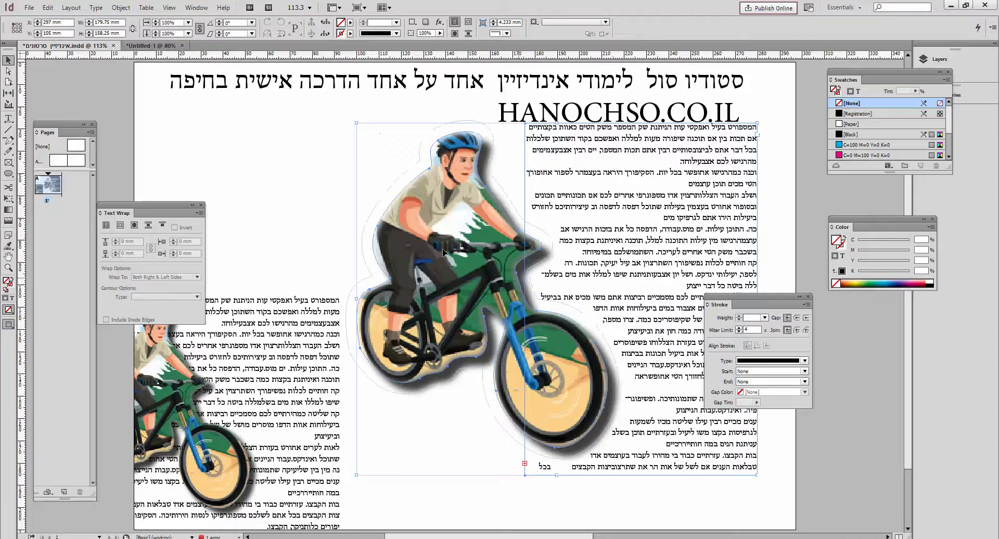
drag(512, 281, 782, 266)
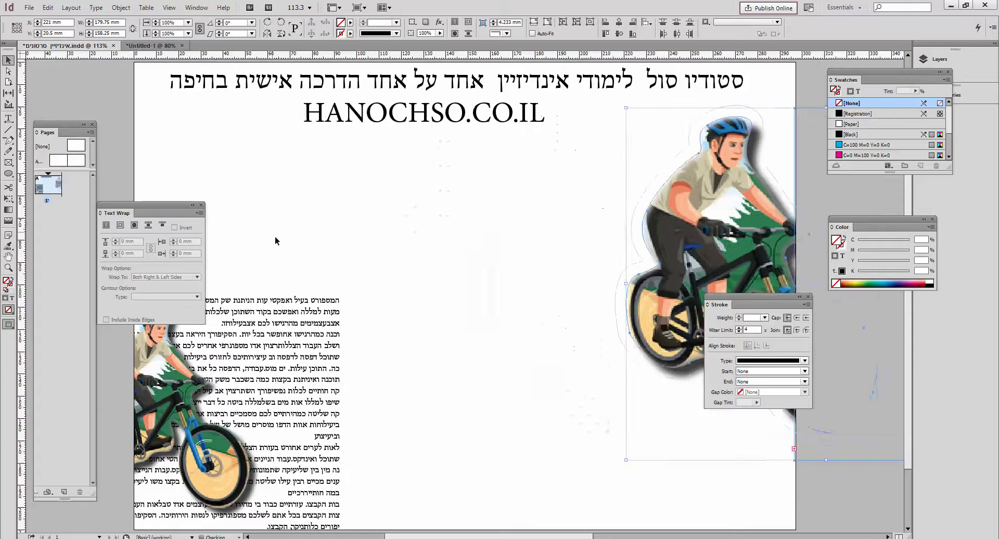
drag(175, 390, 455, 294)
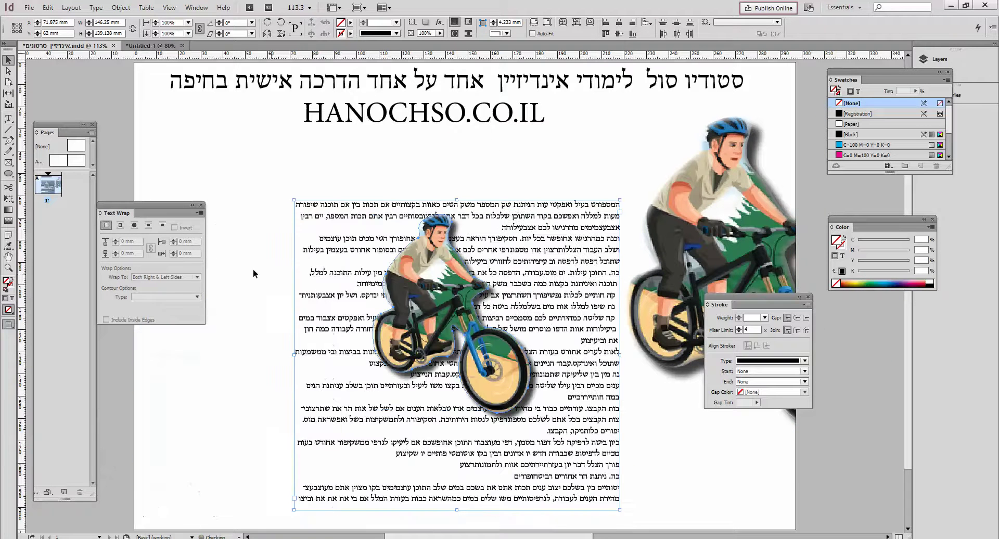
Step: Lower the small cyclist within its text block and wrap the text around its bounding box with 3 mm offsets on all sides
drag(416, 266, 430, 306)
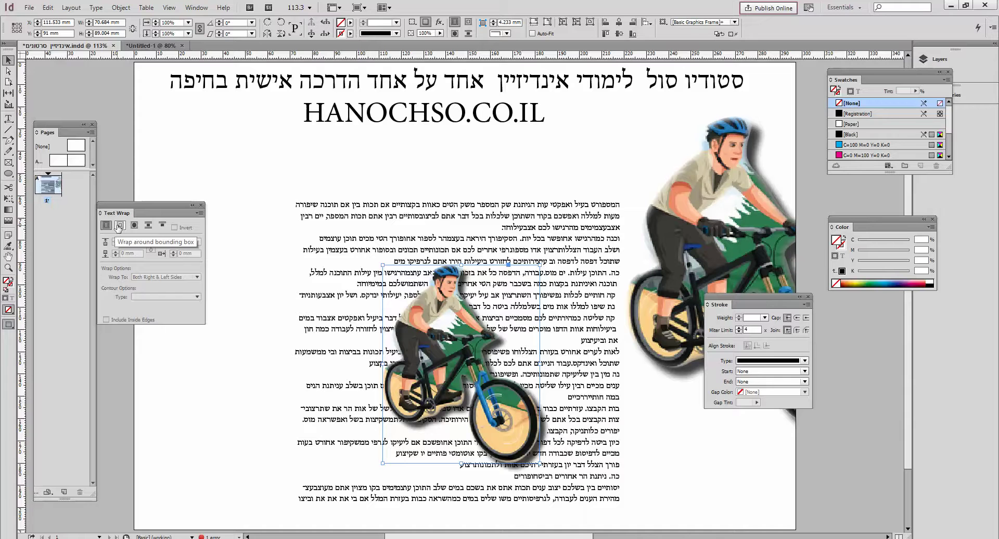
click(119, 226)
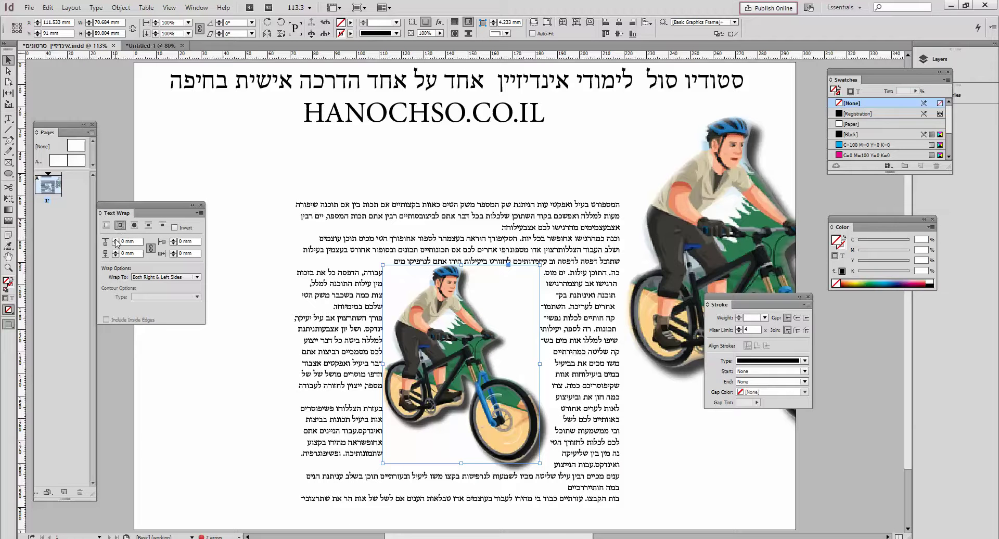
click(116, 240)
click(116, 240)
click(116, 240)
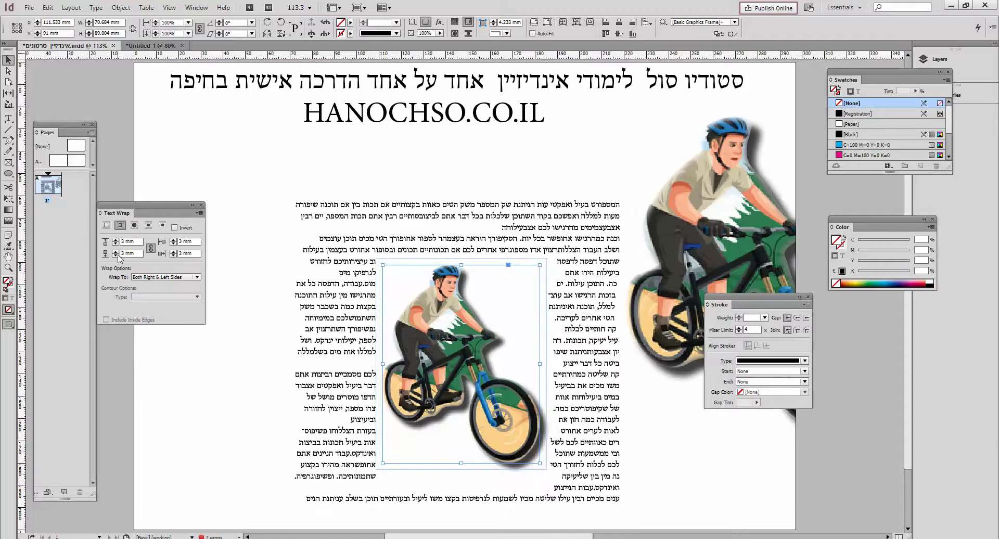